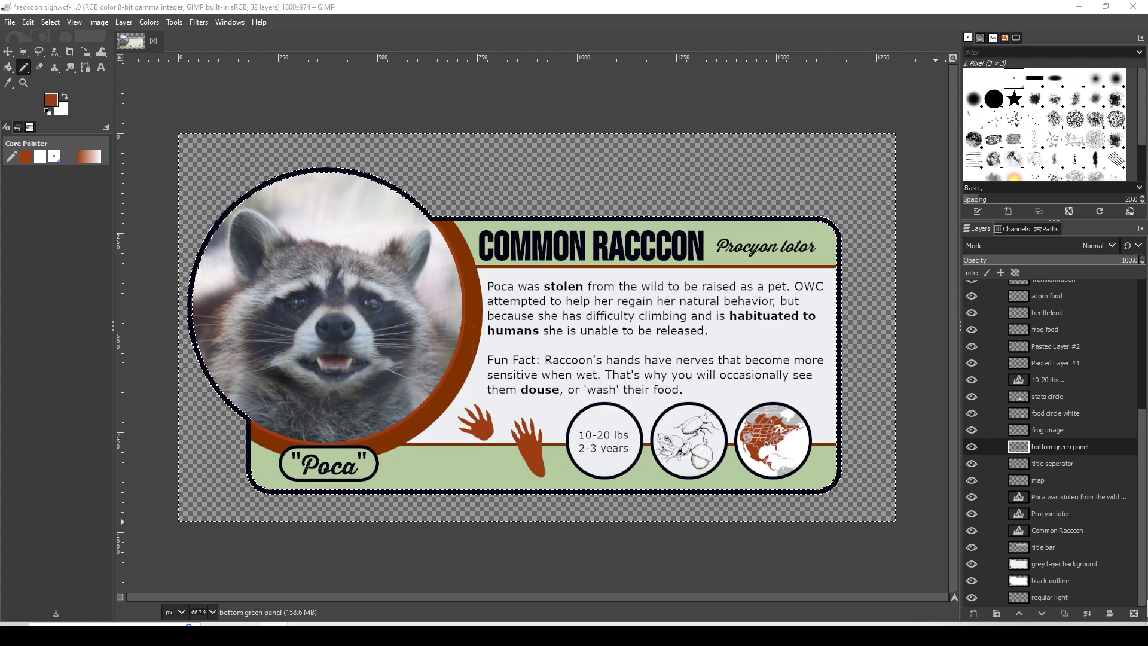
- Switch to the browser, open the Stocksy page of the "River Rock Texture" image and copy the picture
key("alt+Tab")
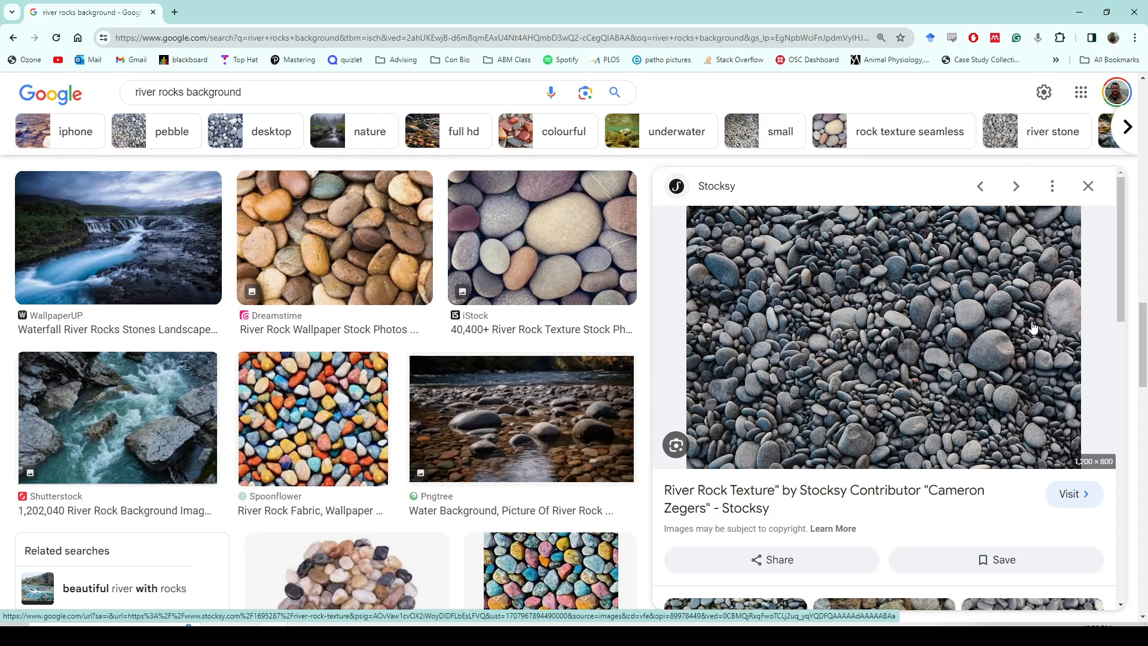
scroll(811, 358, "down", 3)
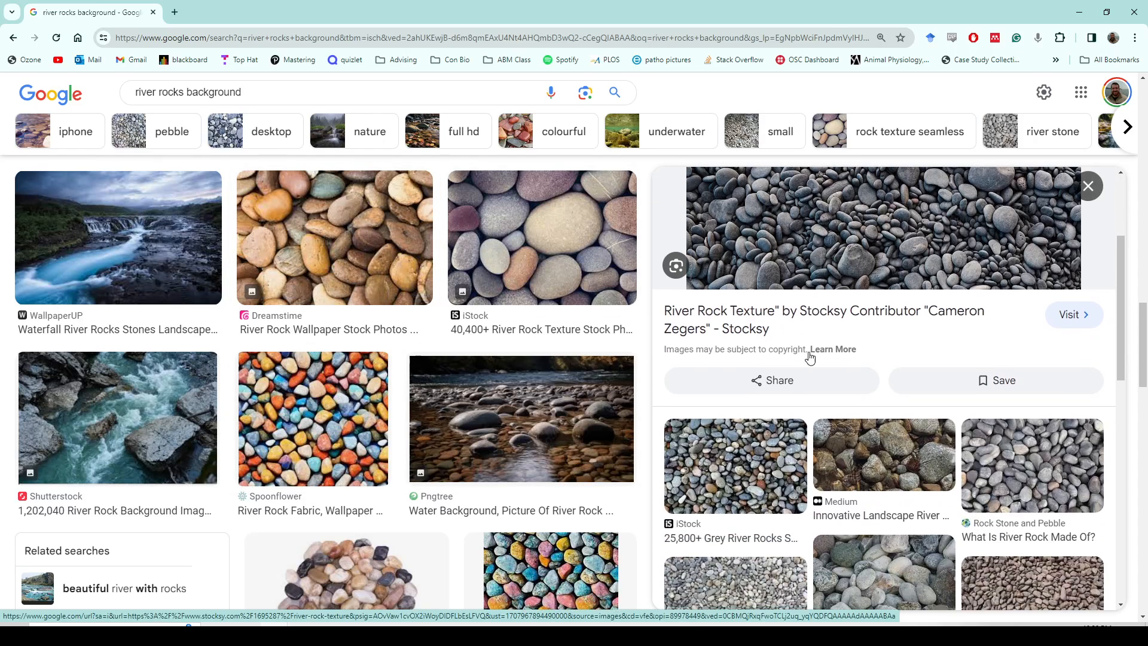
scroll(810, 358, "up", 3)
scroll(431, 308, "down", 9)
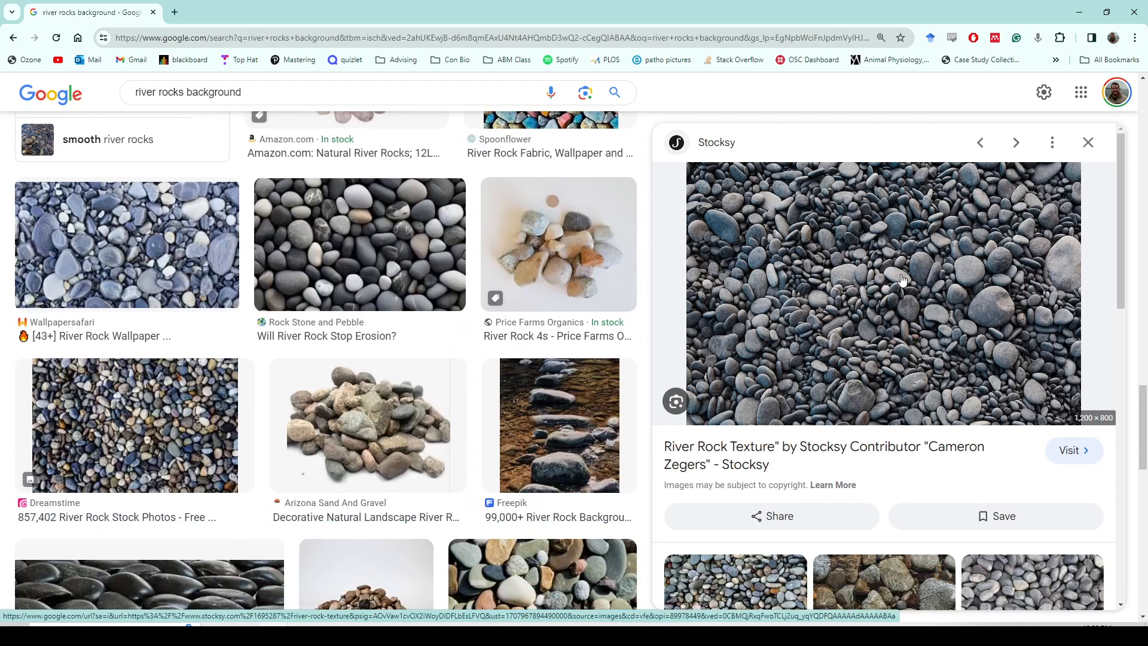
left_click(812, 336)
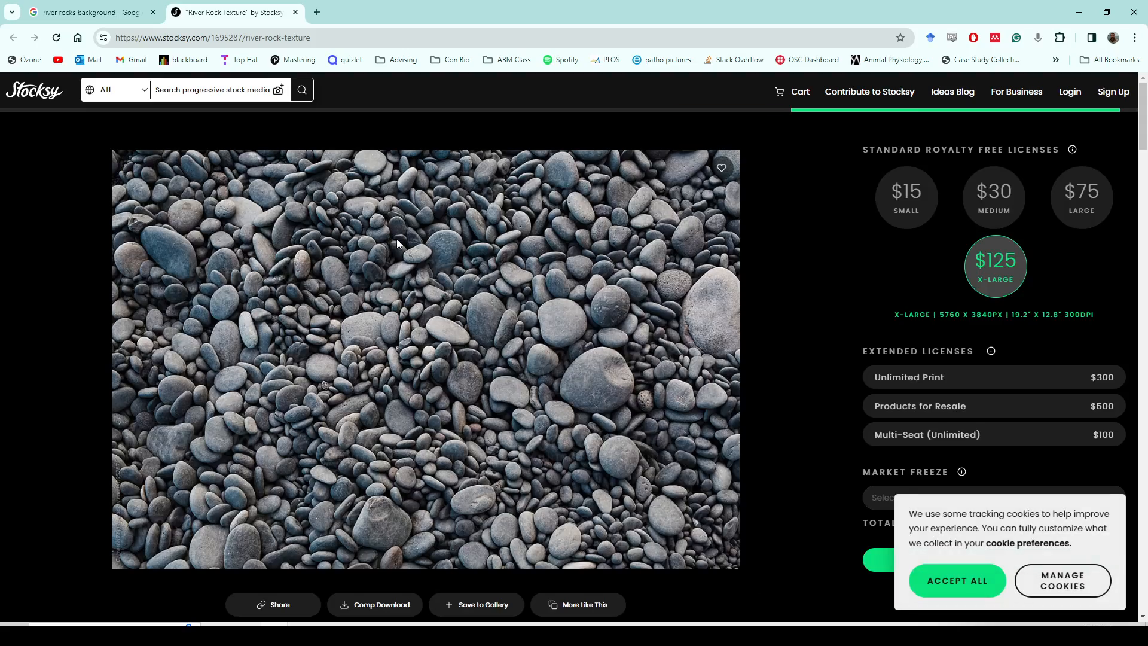
right_click(526, 369)
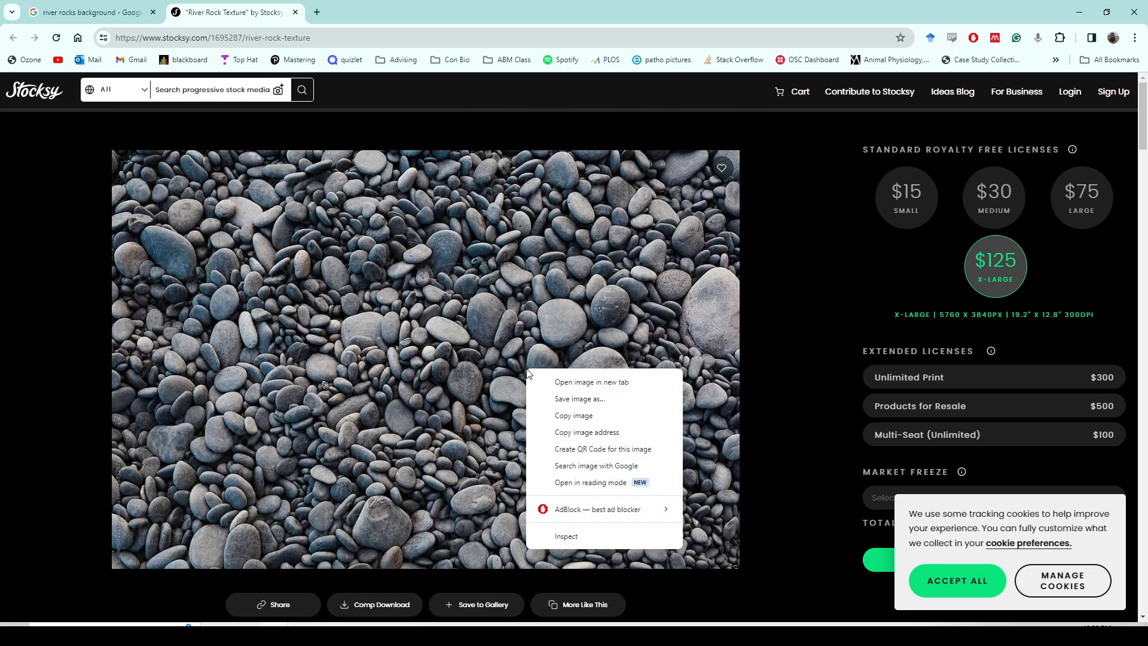
left_click(576, 417)
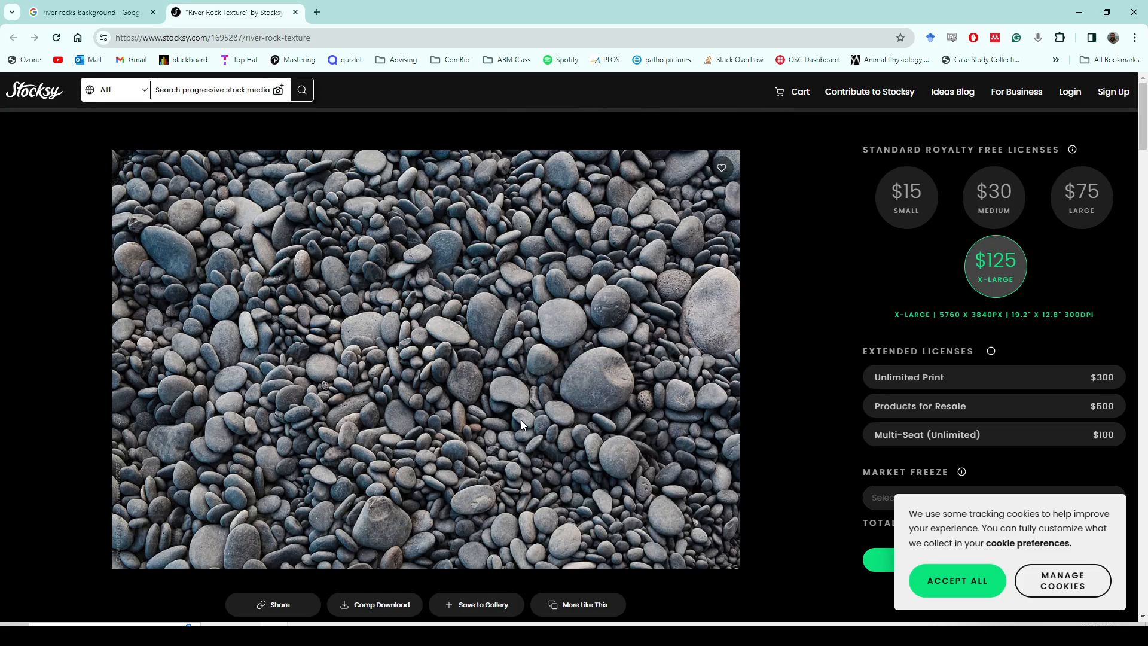
- Return to GIMP and paste the river rock picture as a new layer above the bottom green panel layer
left_click(1085, 20)
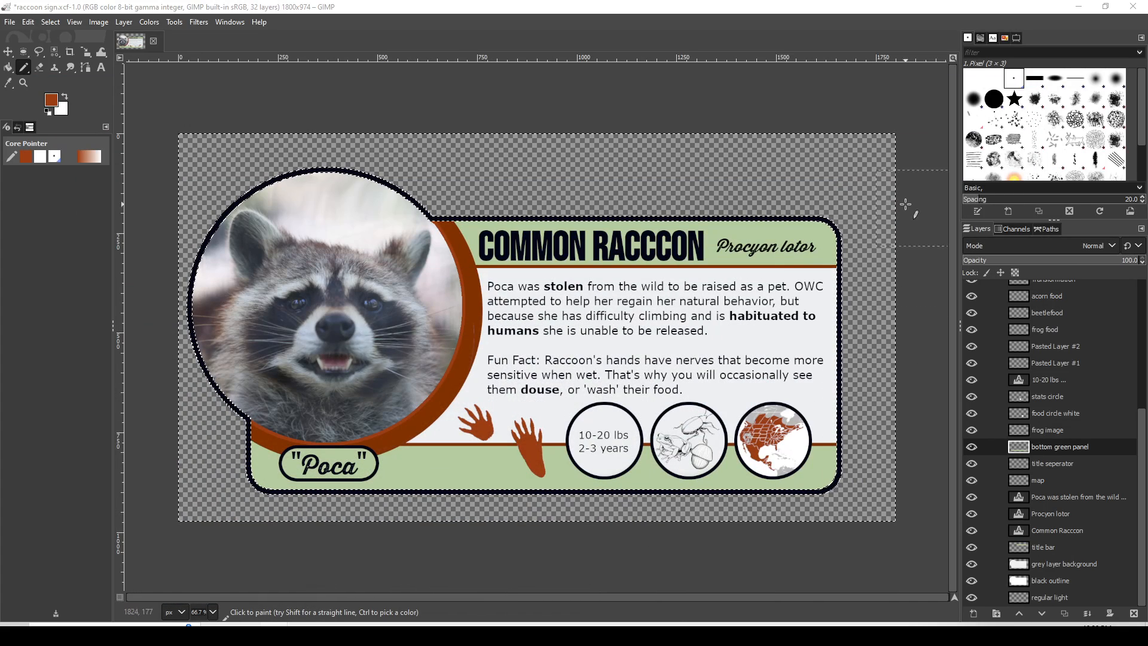
left_click(24, 52)
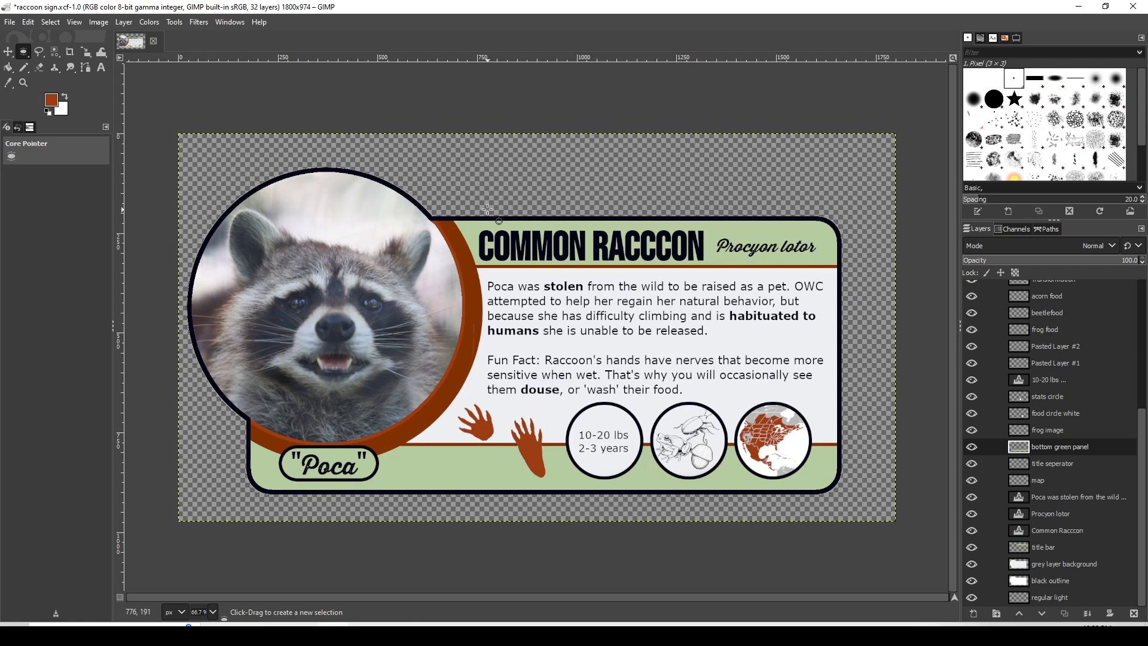
key("ctrl+v")
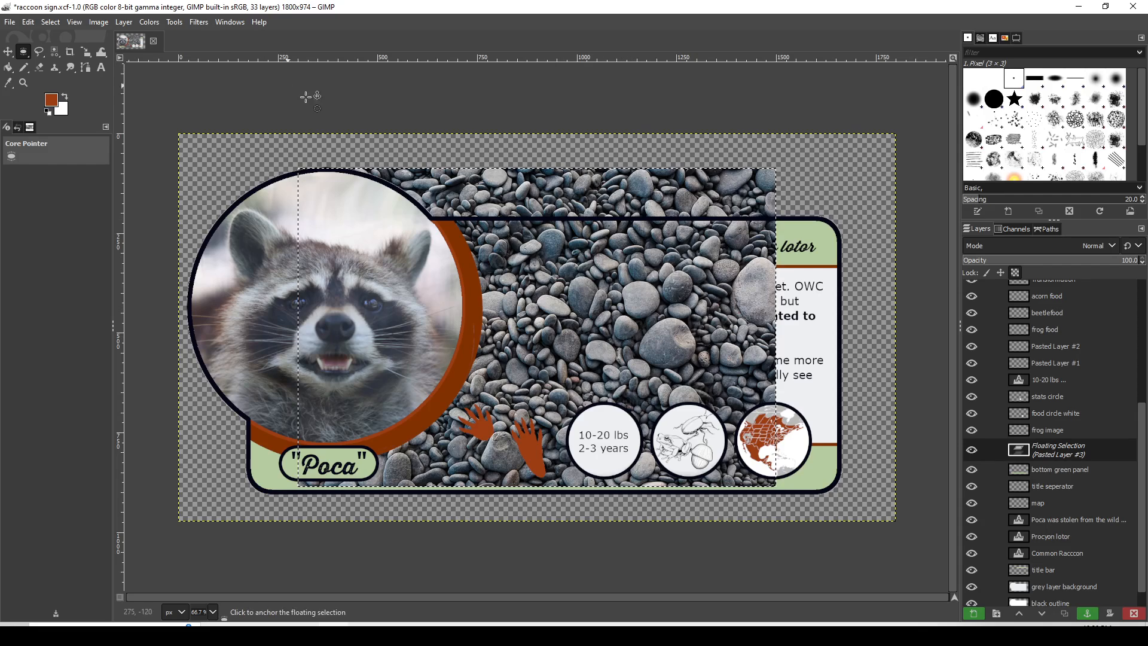
left_click(974, 614)
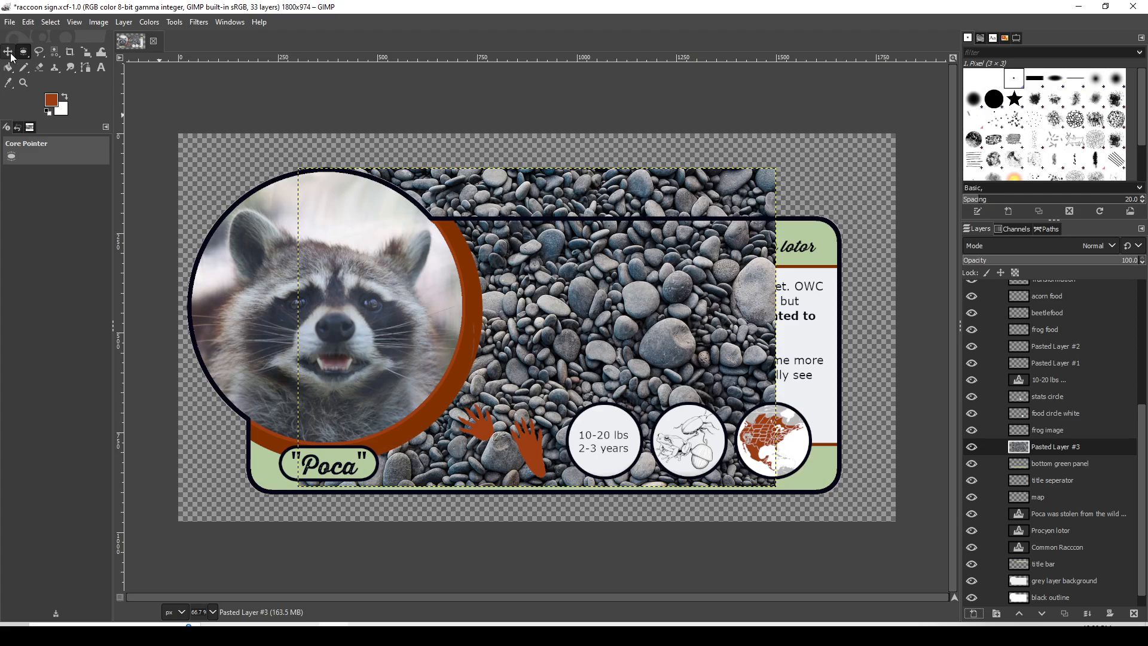
- Move the rock layer about 190 px left and 87 px down, and scale it to 1590 × 1060 px
left_click(9, 52)
left_click_drag(590, 189, 515, 223)
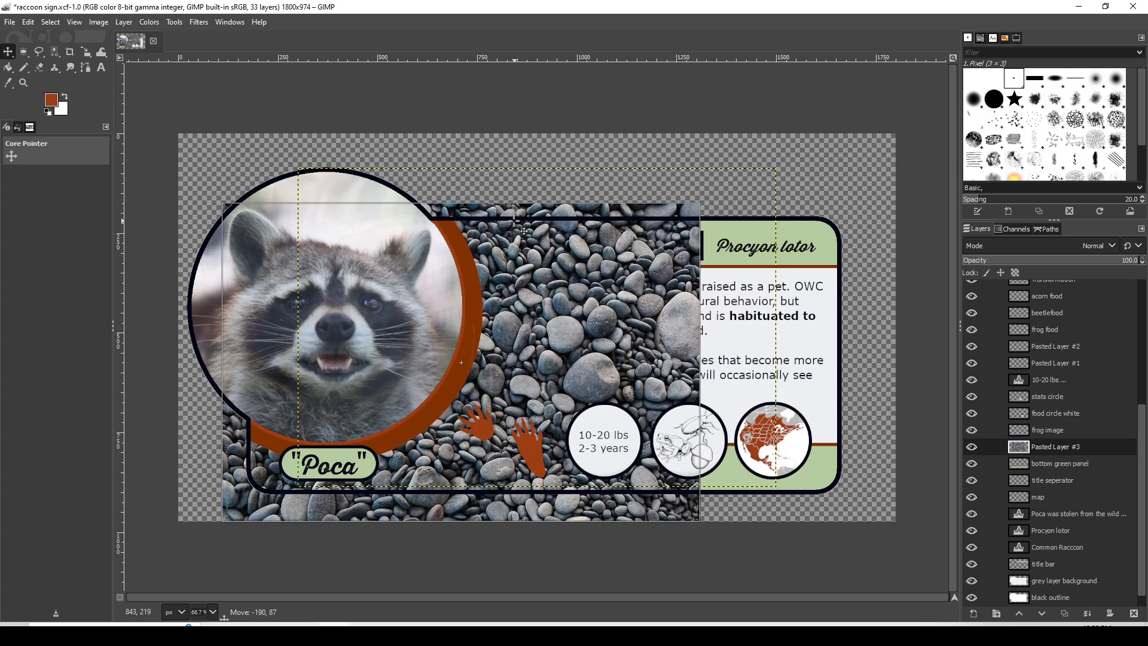
left_click(87, 53)
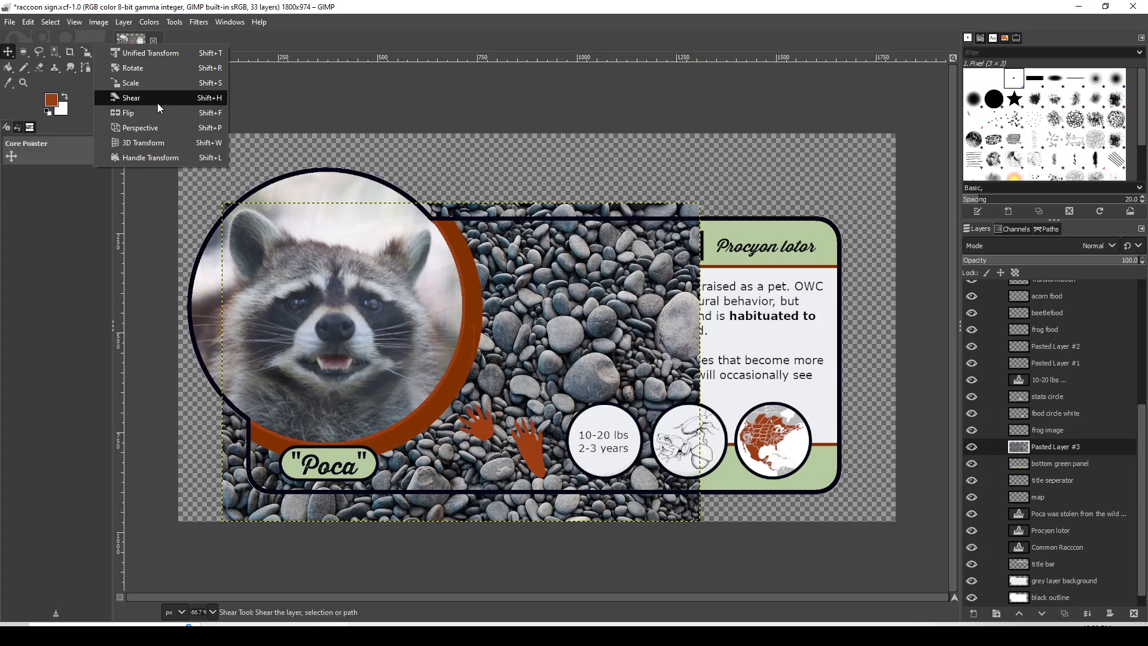
left_click(134, 84)
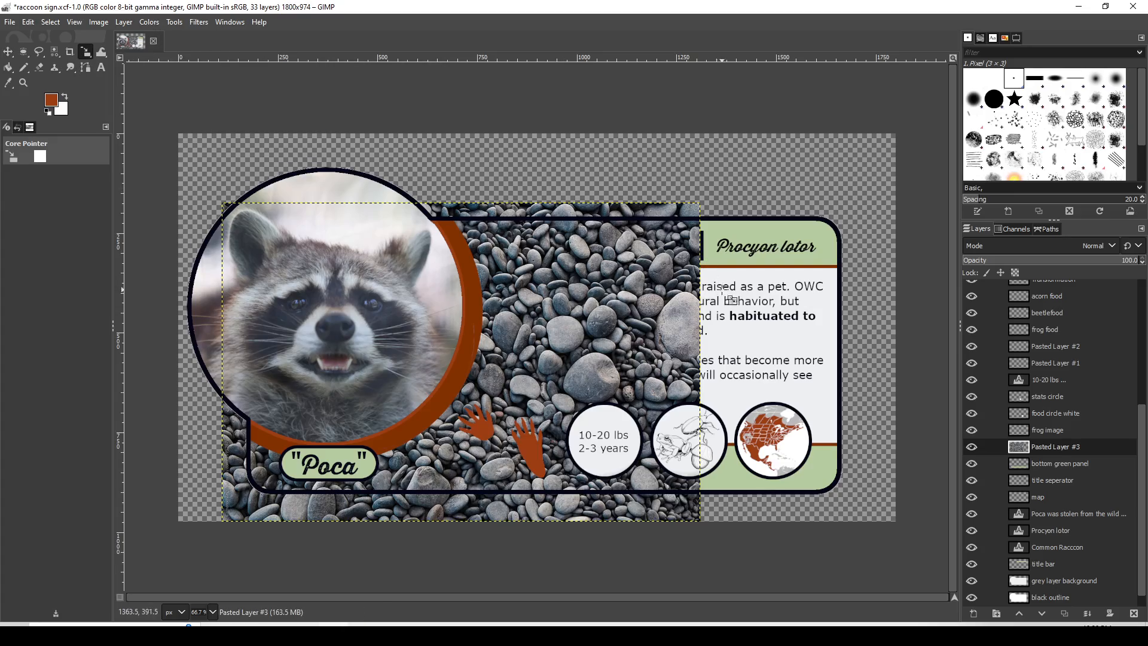
left_click_drag(698, 359, 844, 346)
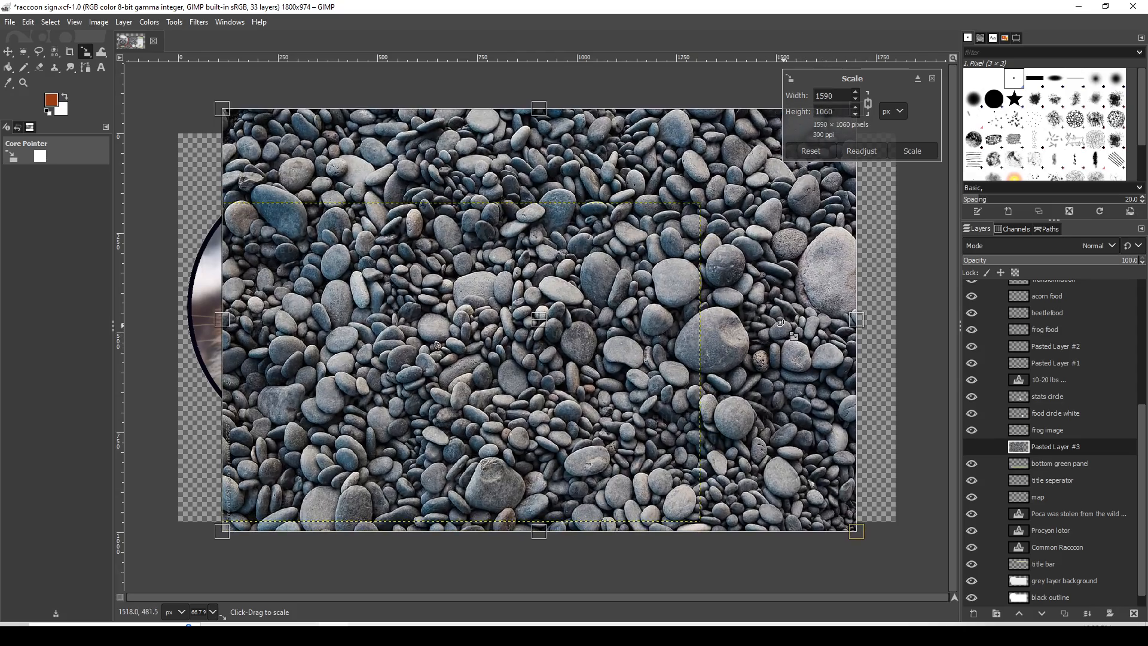
left_click(5, 55)
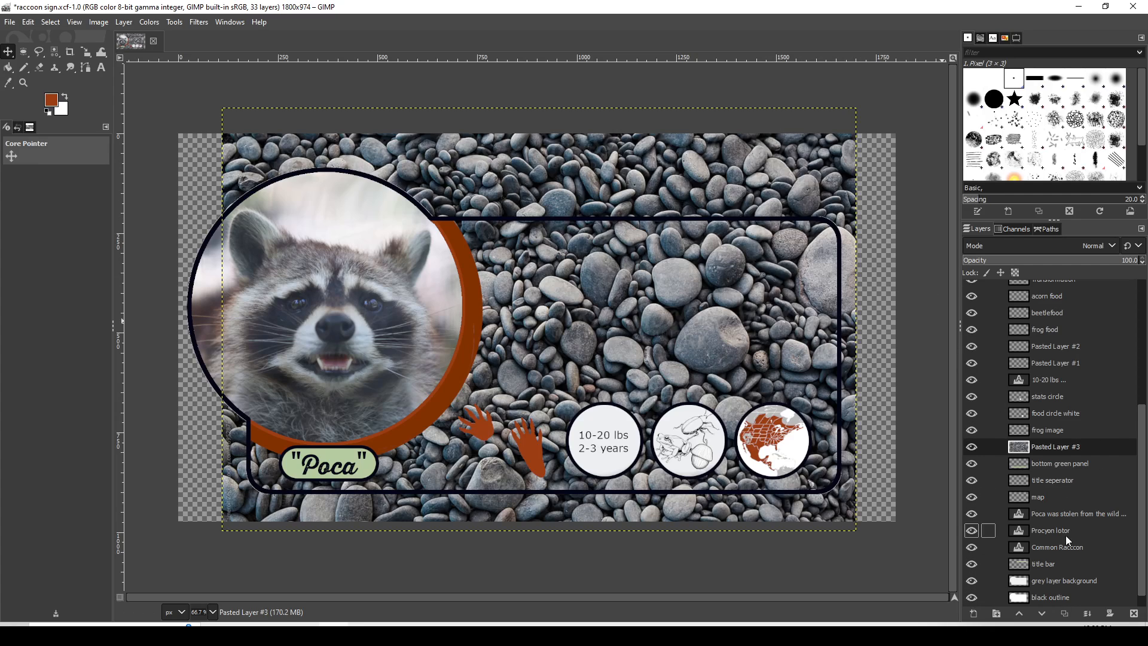
- Toggle the rock layer's visibility to compare it with the sign underneath, and review the order of the layer stack
scroll(1055, 573, "down", 1)
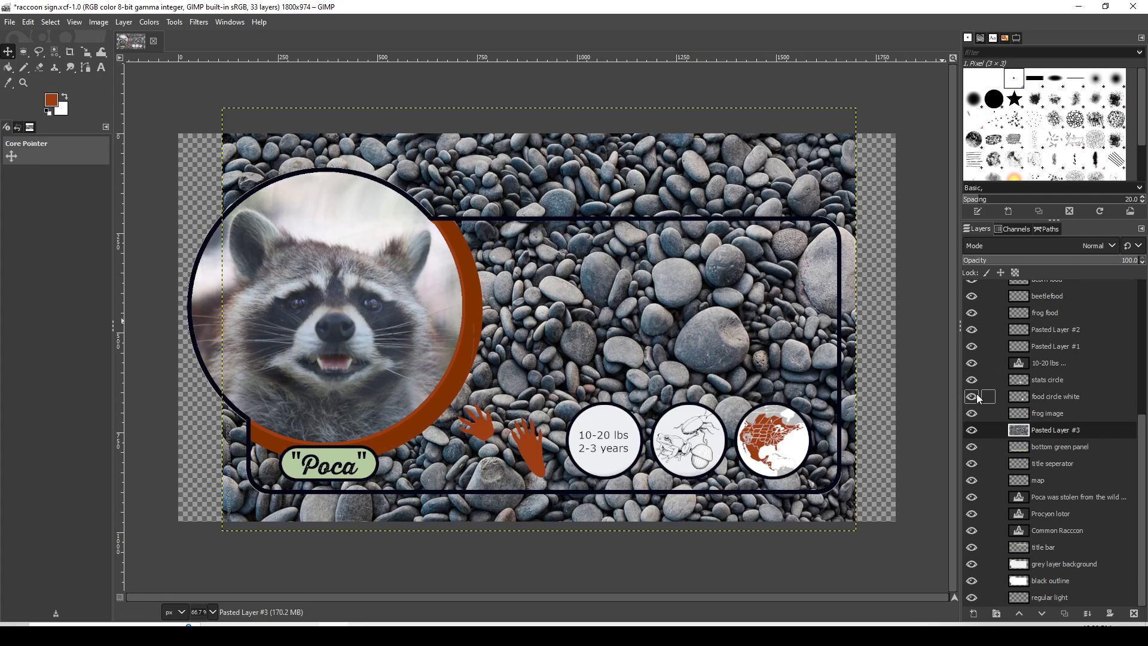
left_click(971, 431)
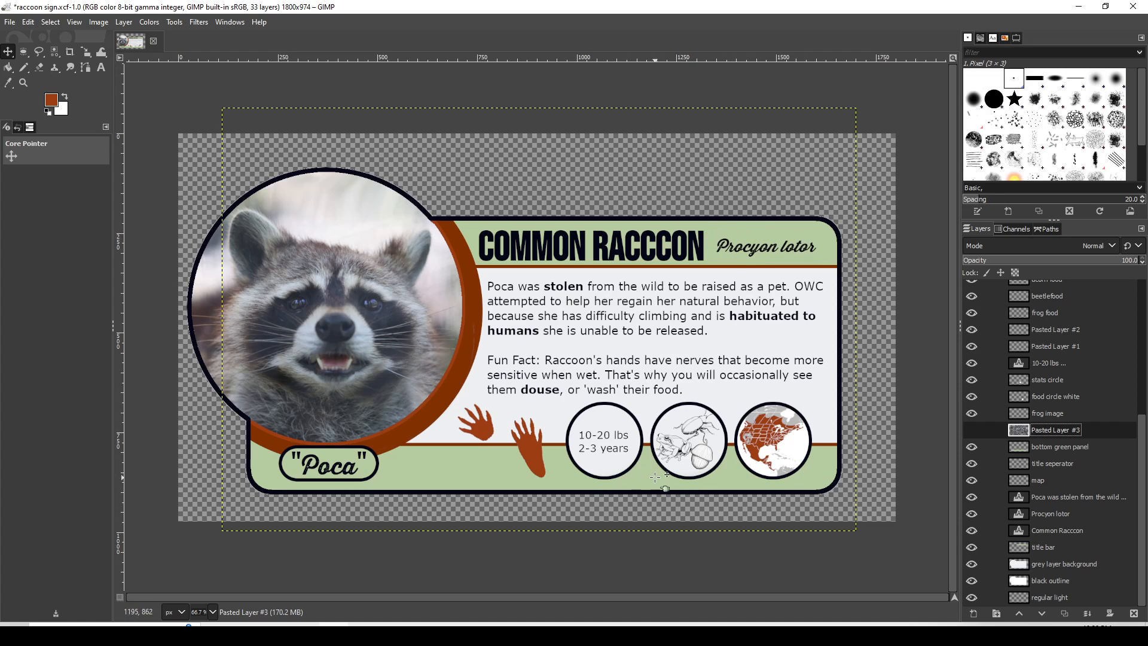
left_click(972, 430)
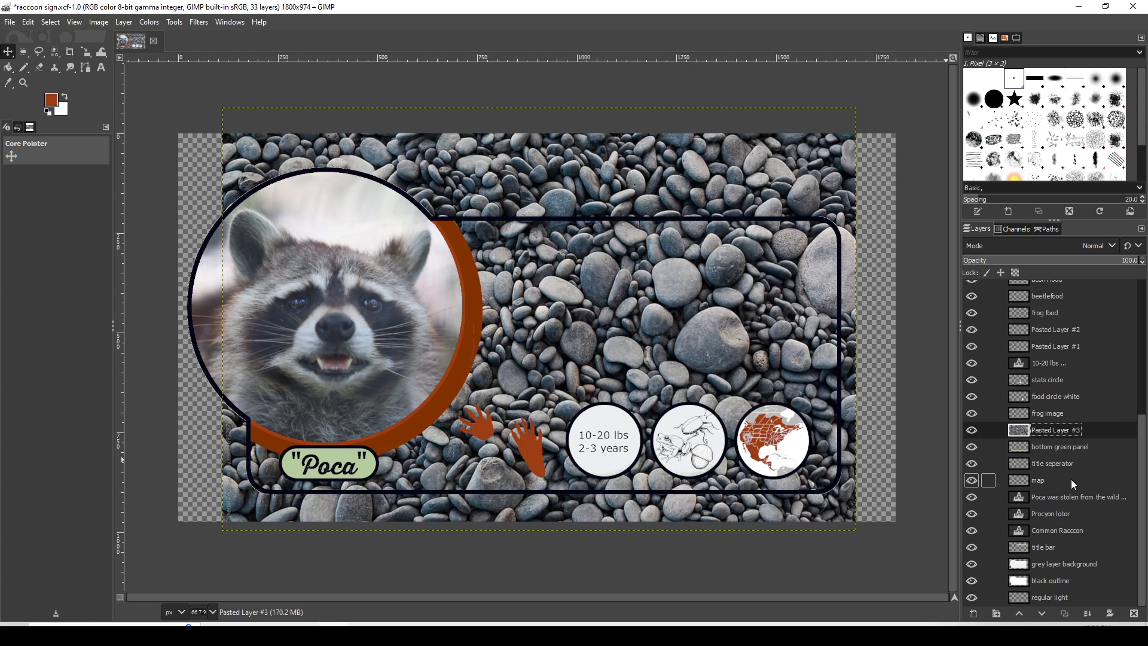
scroll(1031, 299, "up", 5)
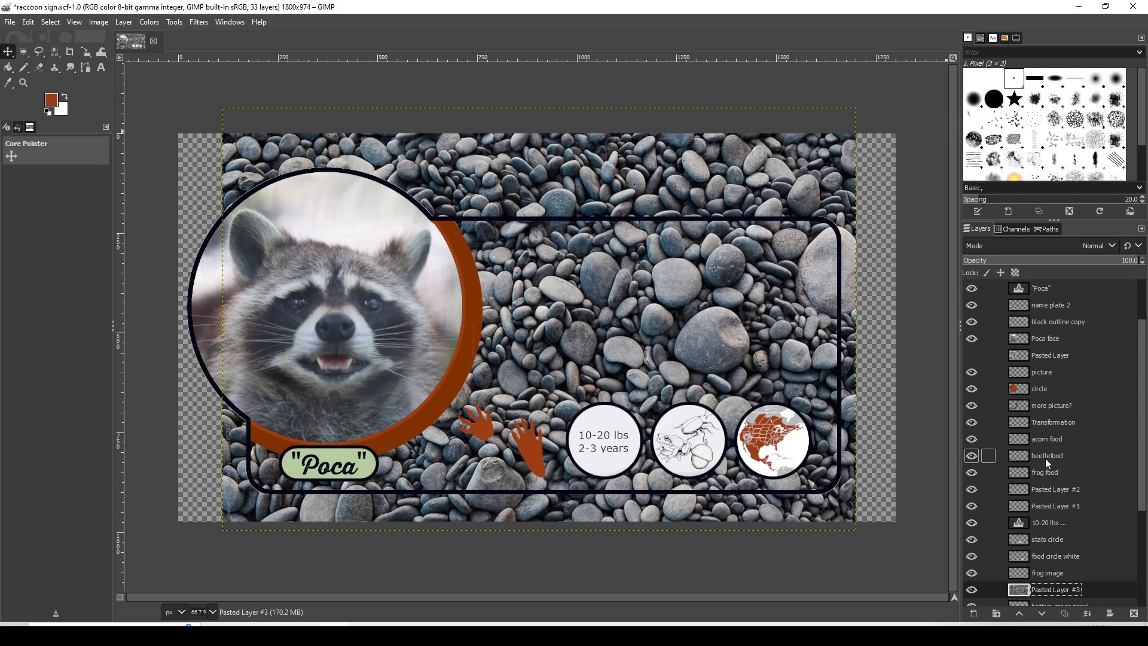
scroll(1037, 357, "up", 2)
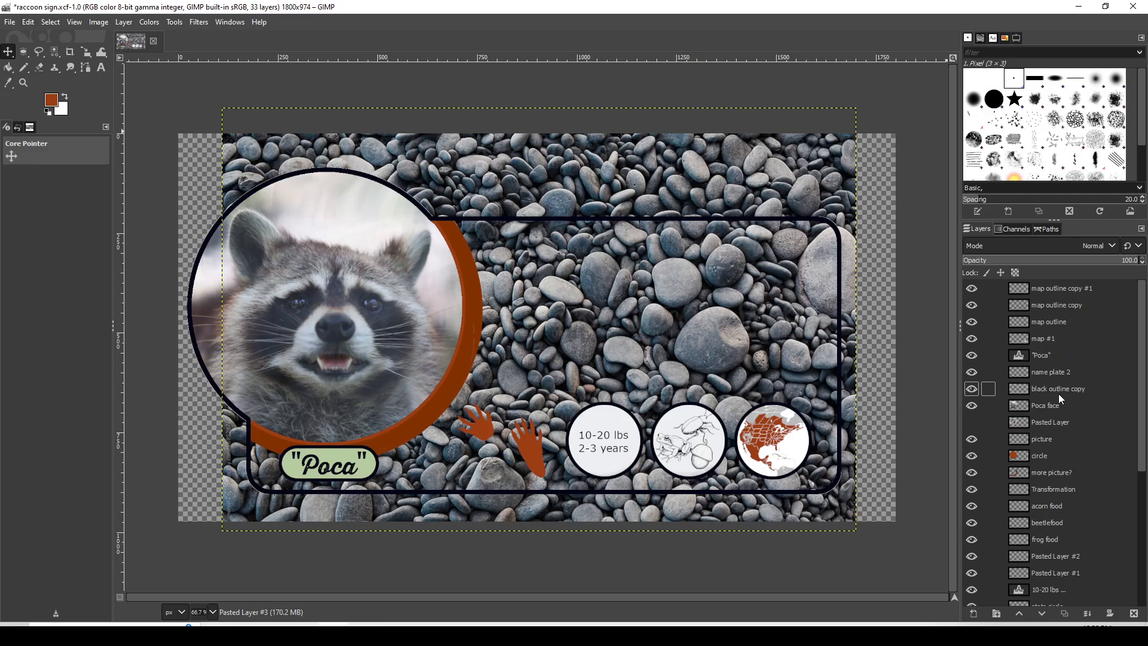
scroll(1059, 394, "down", 6)
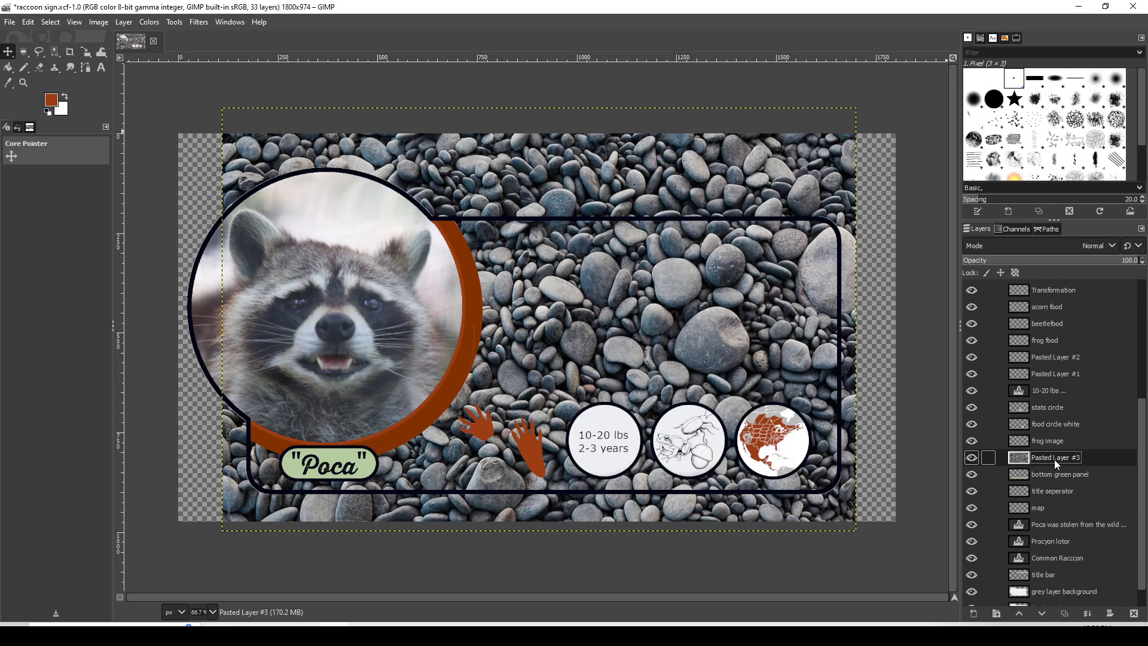
scroll(1053, 478, "down", 1)
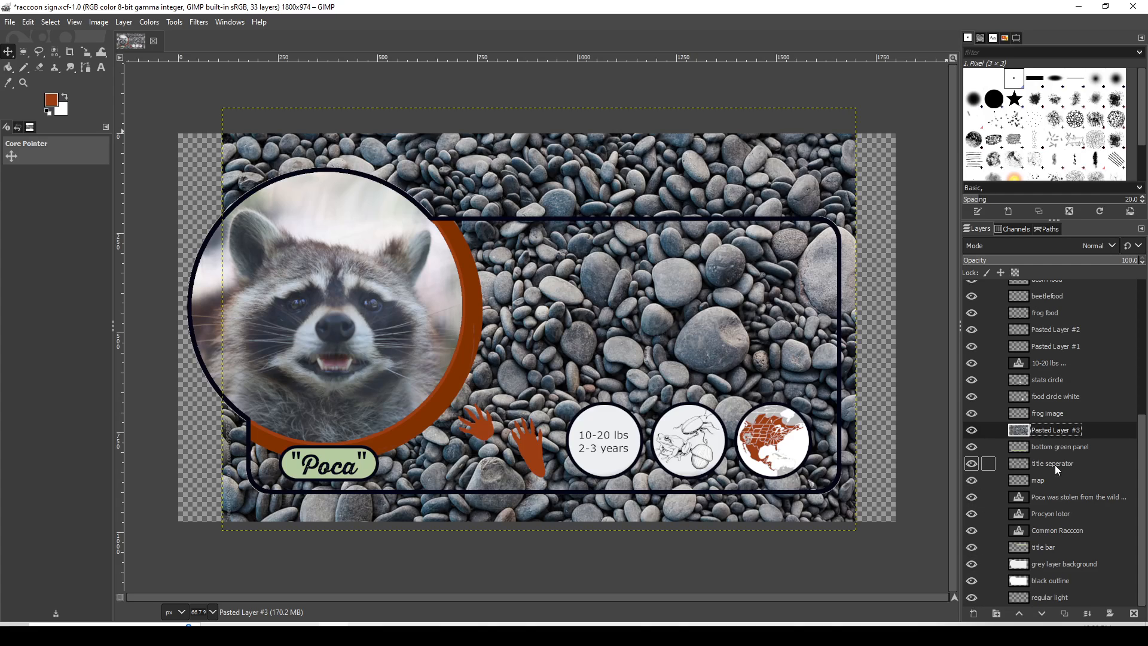
- Move the title seperator, map and regular light layers above the rock layer in the stack
left_click_drag(1055, 465, 1060, 422)
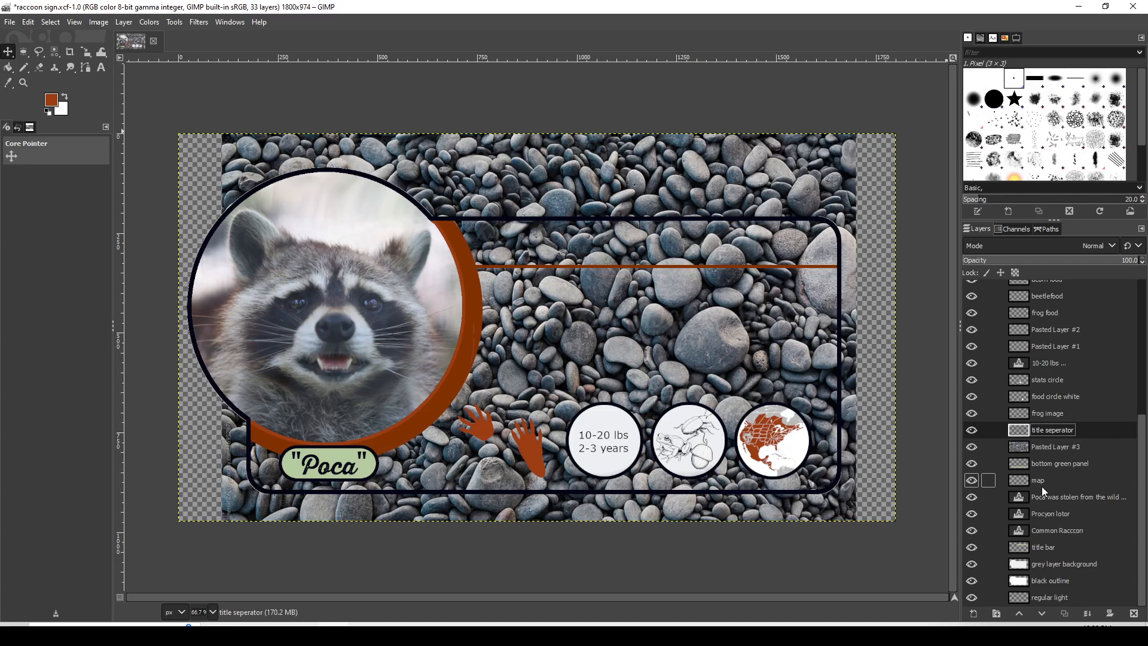
left_click_drag(1040, 482, 1051, 448)
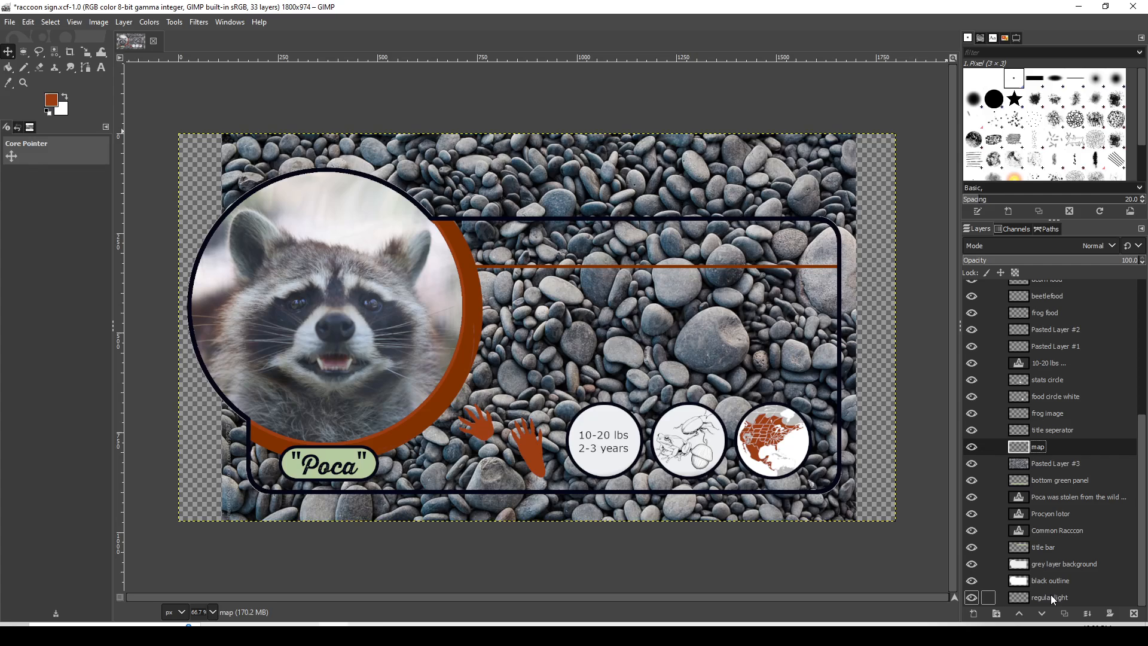
left_click_drag(1040, 597, 1062, 464)
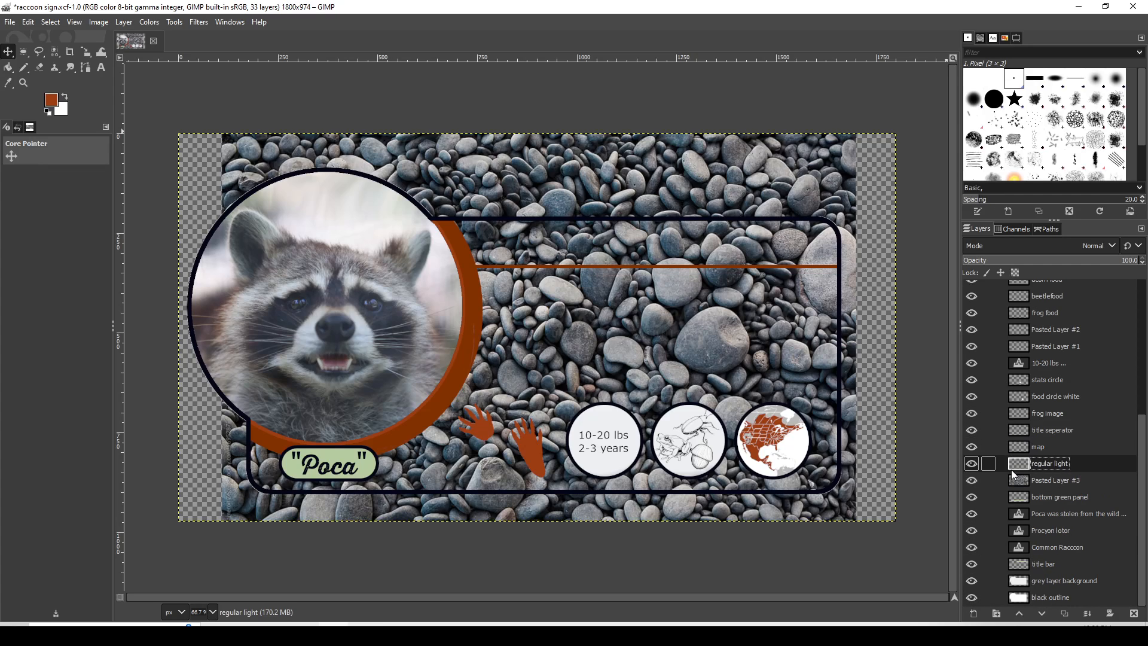
- Temporarily hide the rock layer to check which layer holds the stripe along the bottom green panel, and show the rocks again
left_click(972, 480)
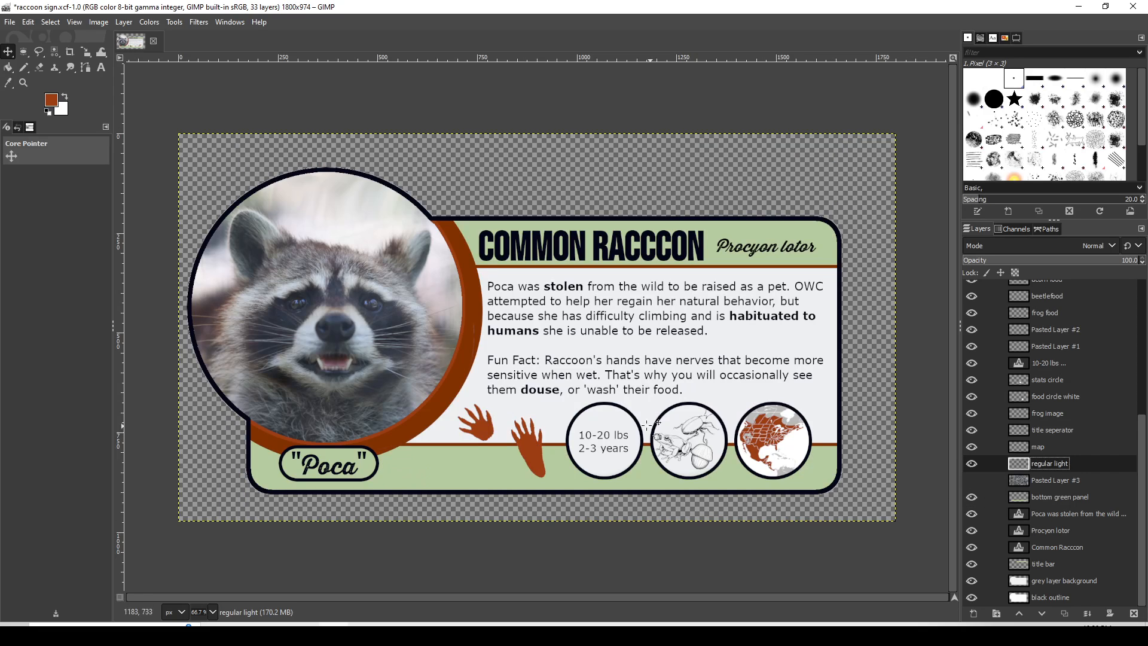
left_click(464, 446)
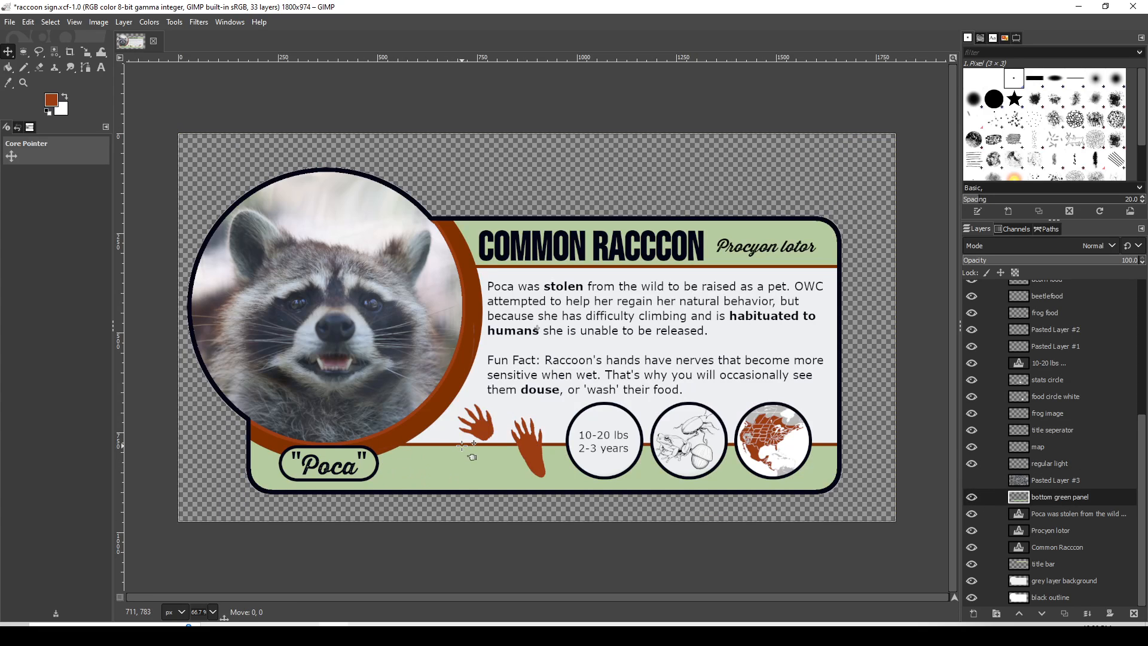
left_click(461, 446)
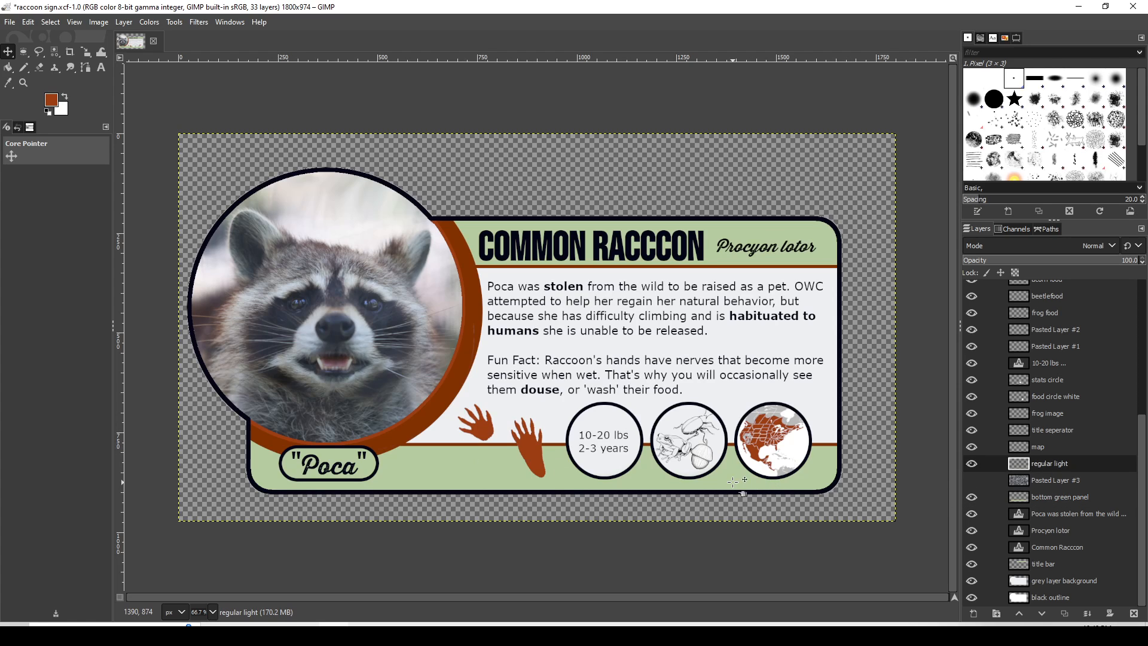
scroll(771, 398, "up", 1, "ctrl")
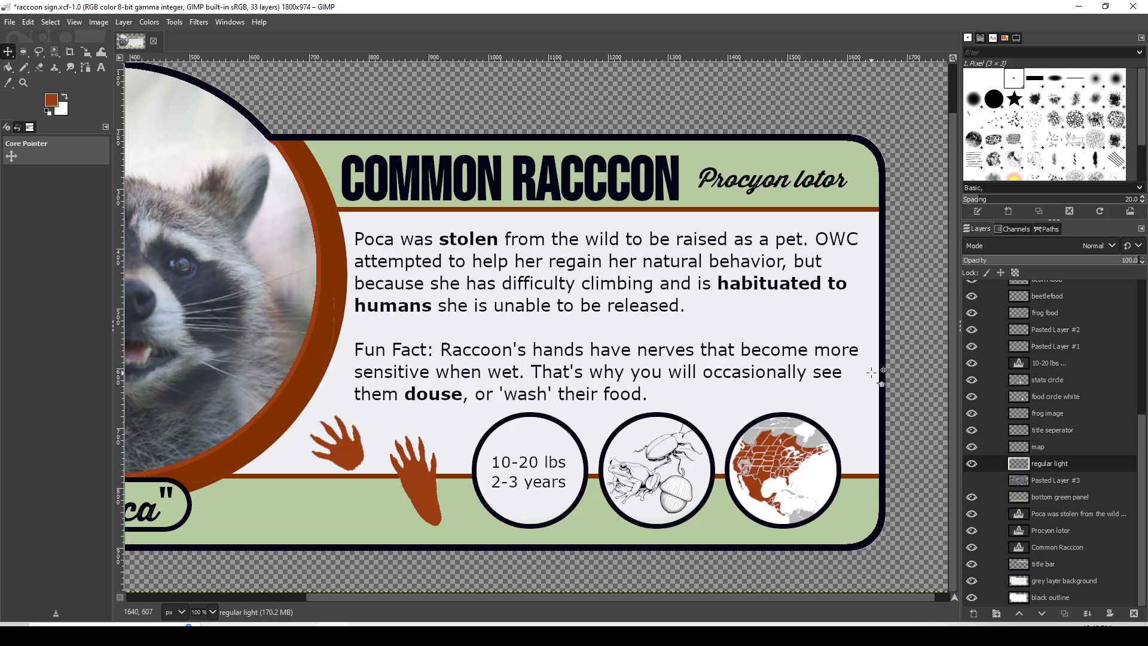
scroll(756, 359, "down", 1, "ctrl")
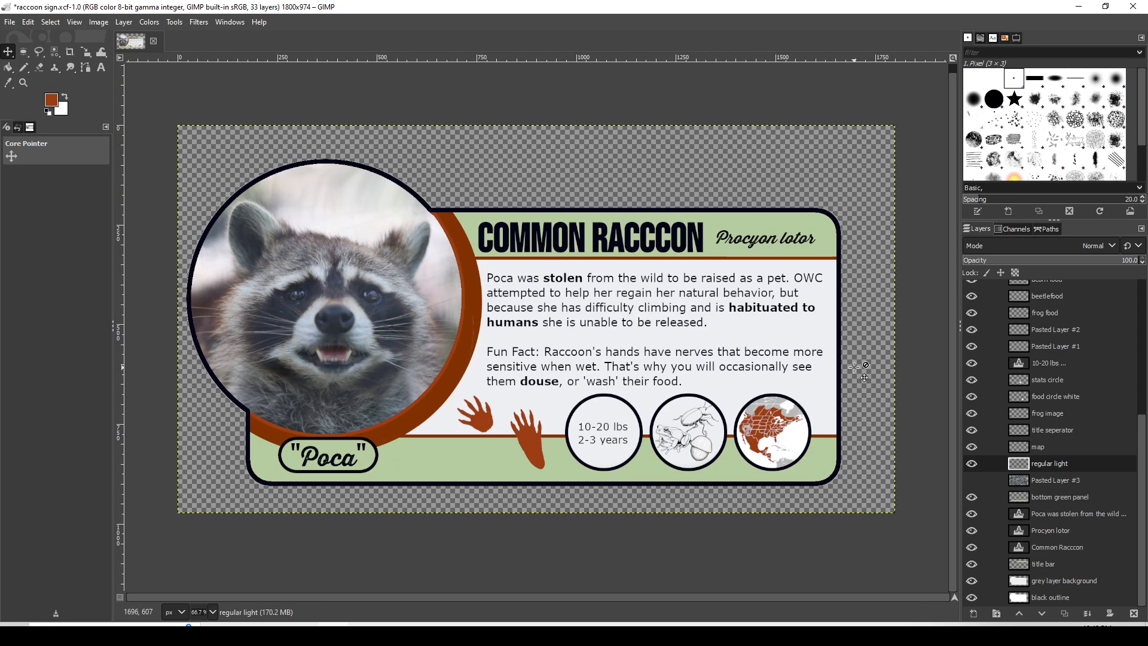
left_click(1049, 477)
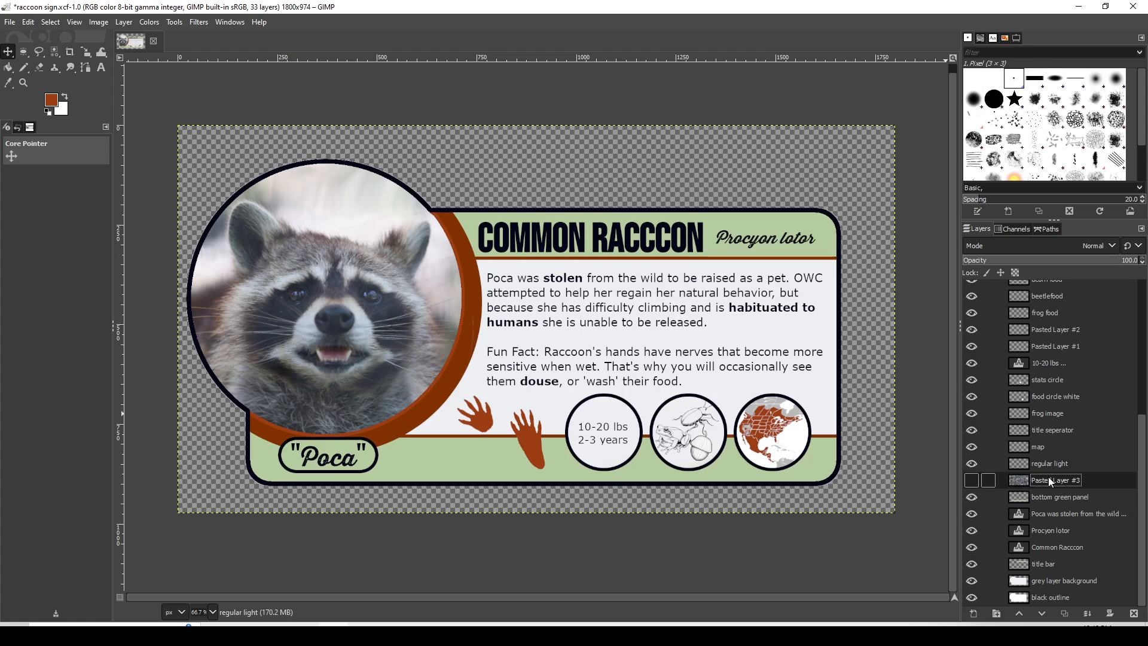
left_click(970, 481)
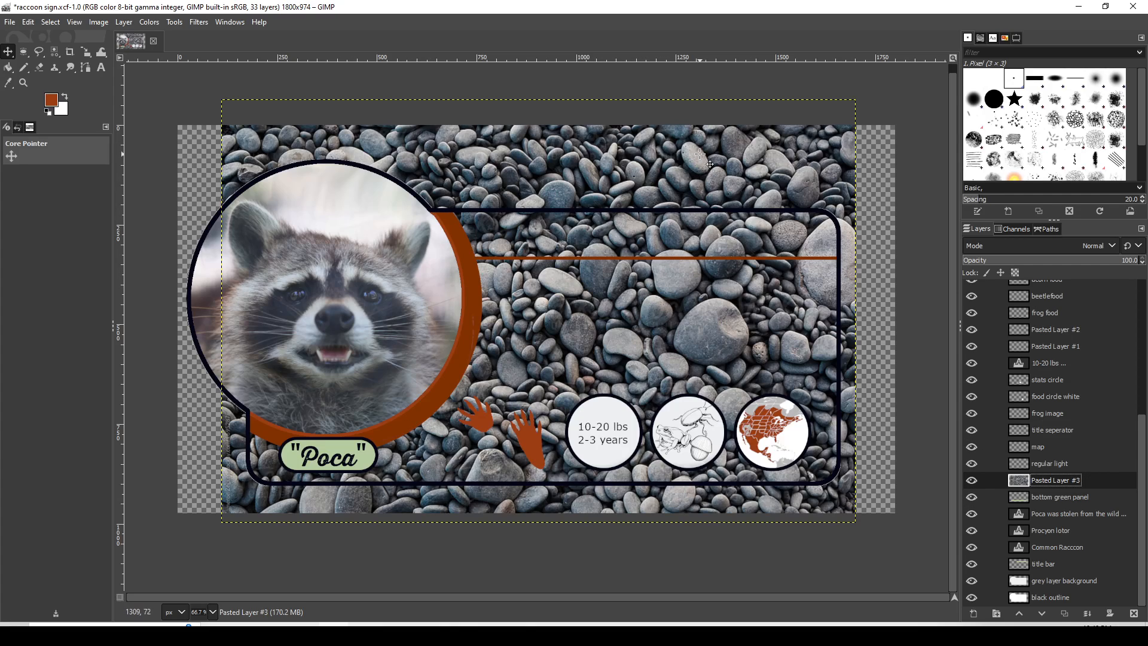
- Lower the opacity of the rock layer, Pasted Layer #3, to 19.2
double_click(1093, 479)
right_click(1107, 479)
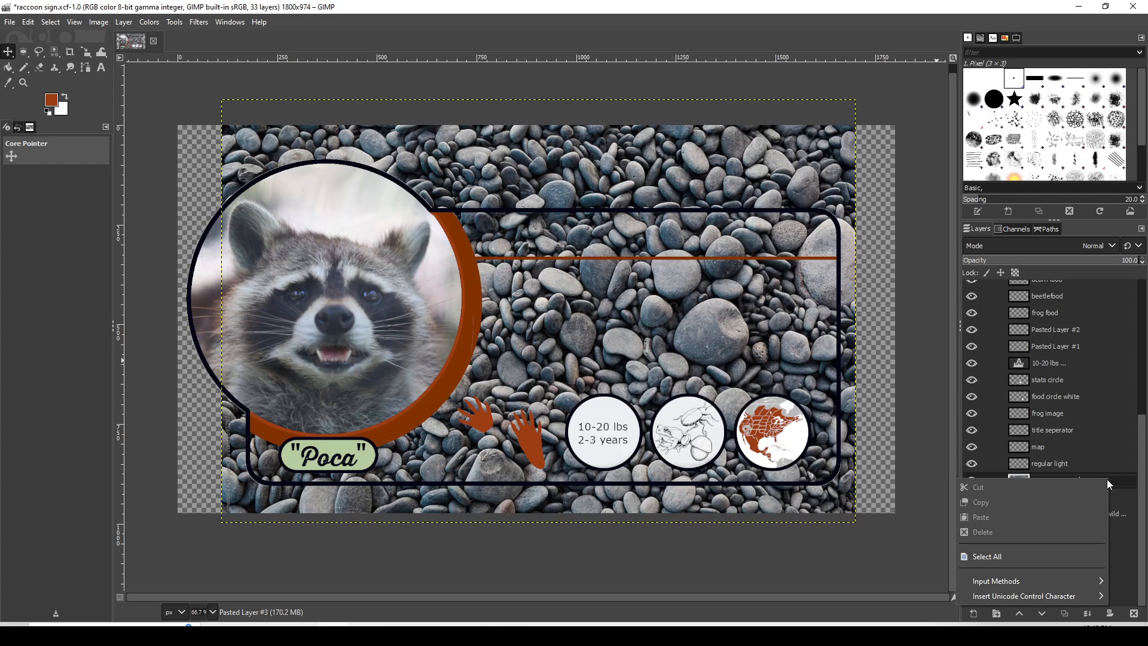
left_click(1093, 475)
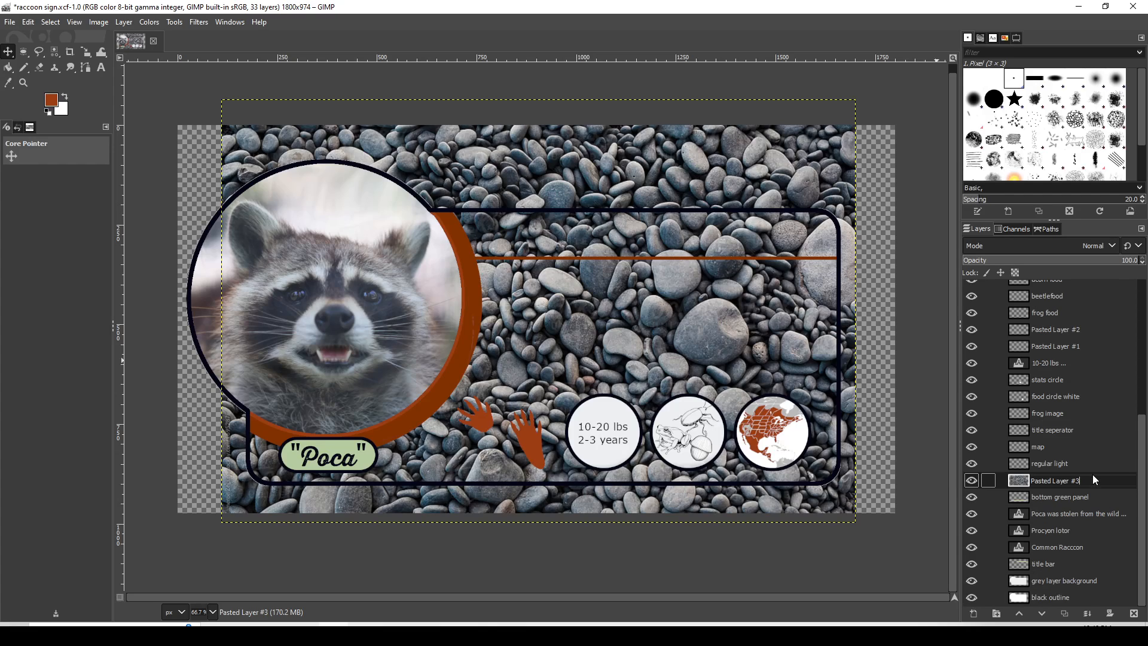
double_click(1022, 479)
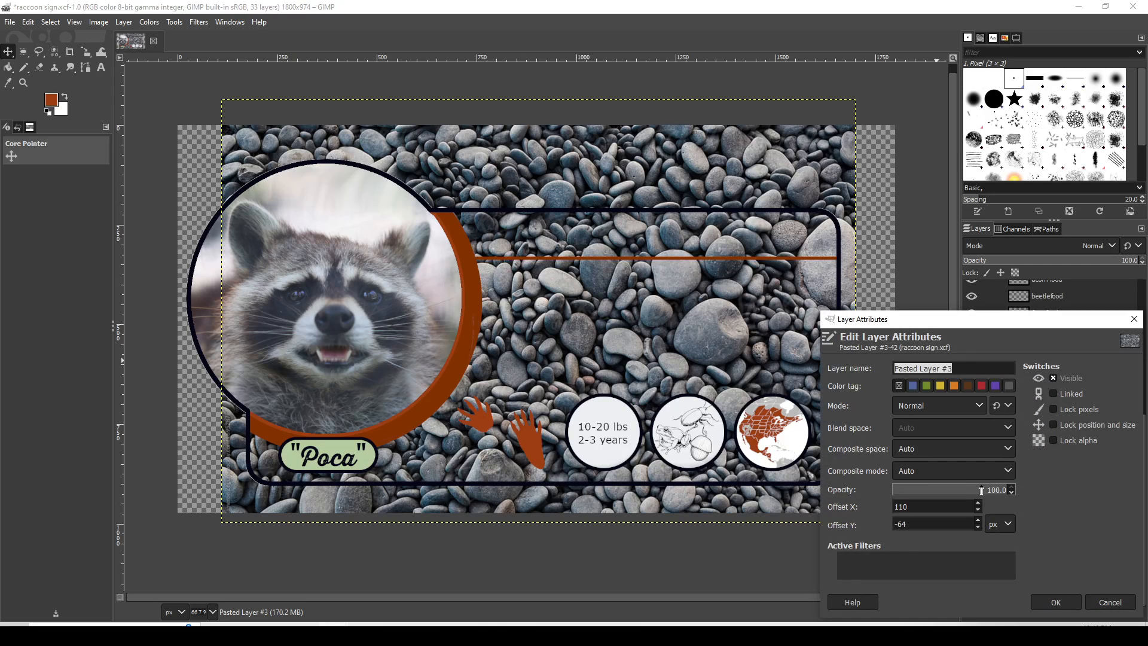
left_click_drag(981, 490, 920, 492)
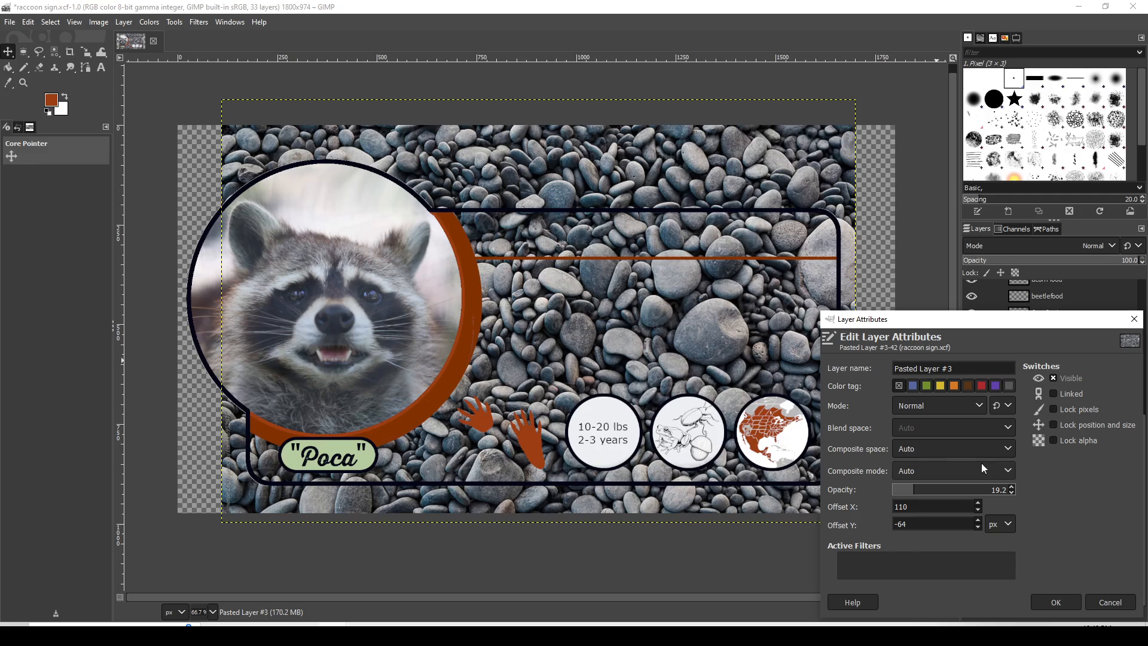
left_click(1056, 602)
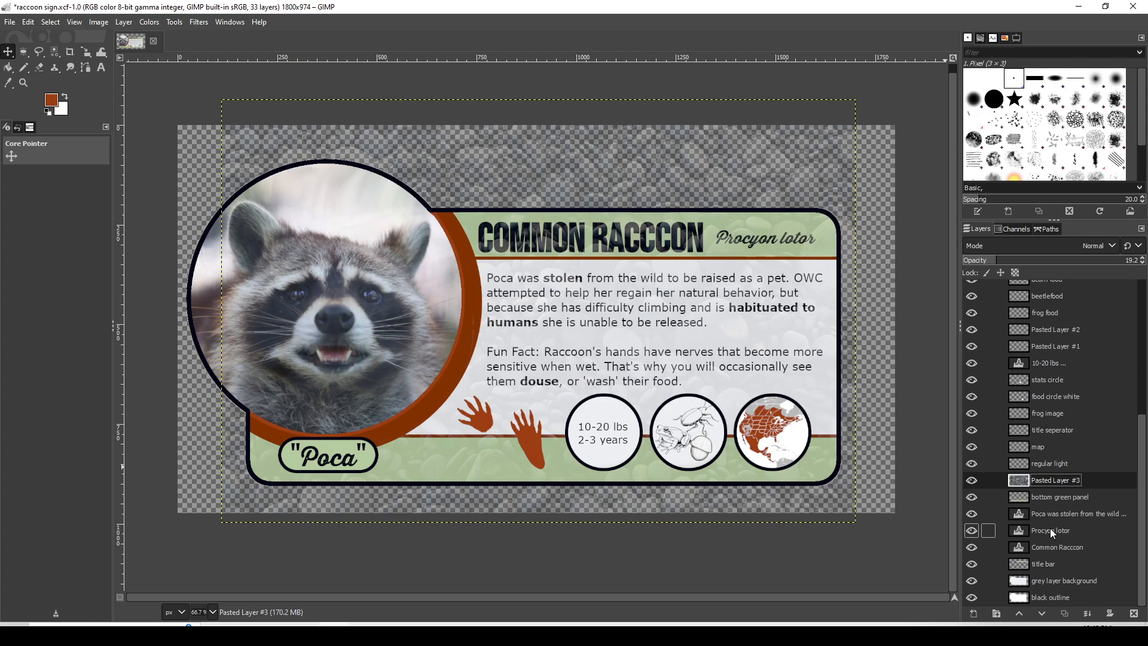
- Move the Common Racccon, Procyon lotor and Poca paragraph text layers above the rock layer in the stack
left_click_drag(1051, 547, 1052, 478)
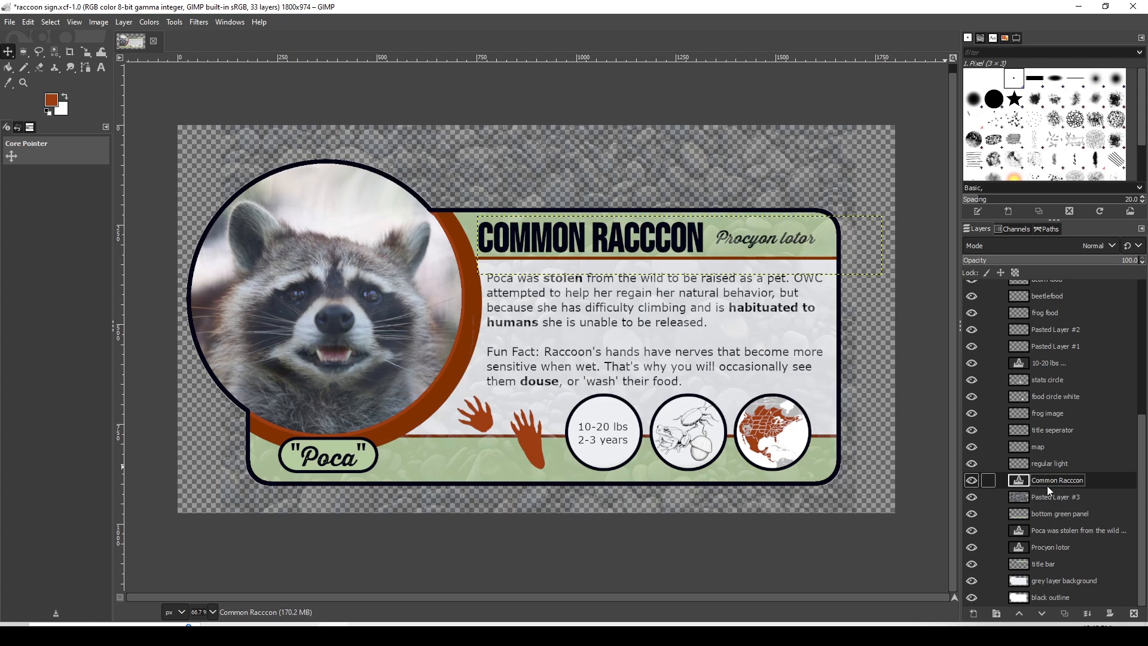
left_click_drag(1046, 548, 1048, 506)
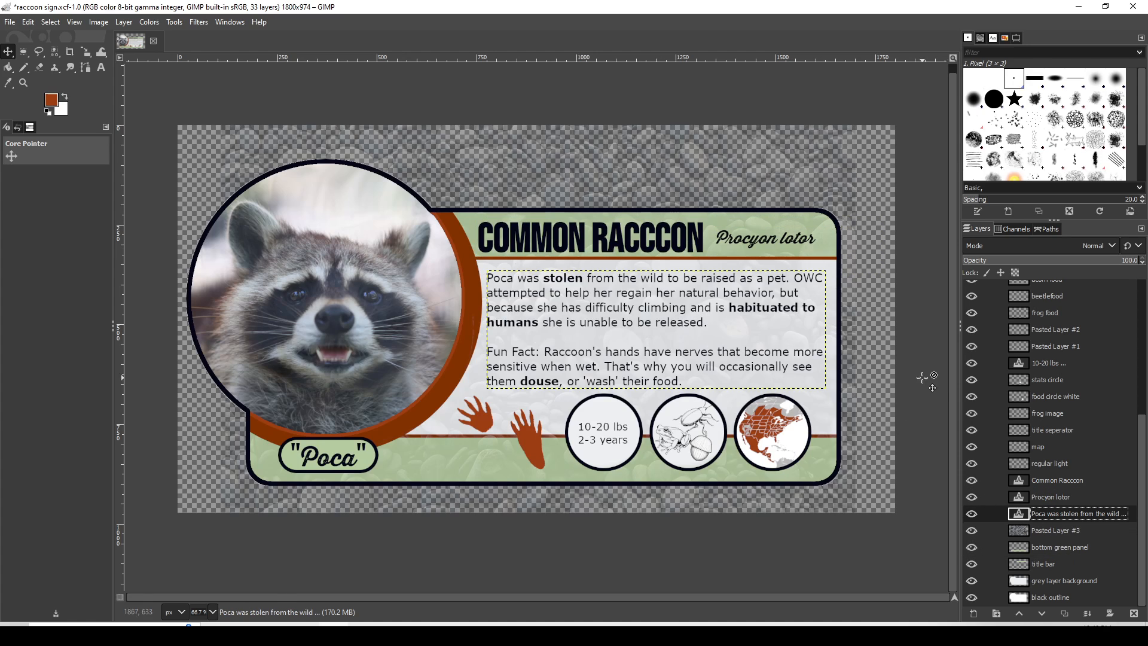
- Try stronger opacities for the rock layer, first 41.5 and then 29.0
double_click(1020, 531)
left_click_drag(893, 489, 924, 490)
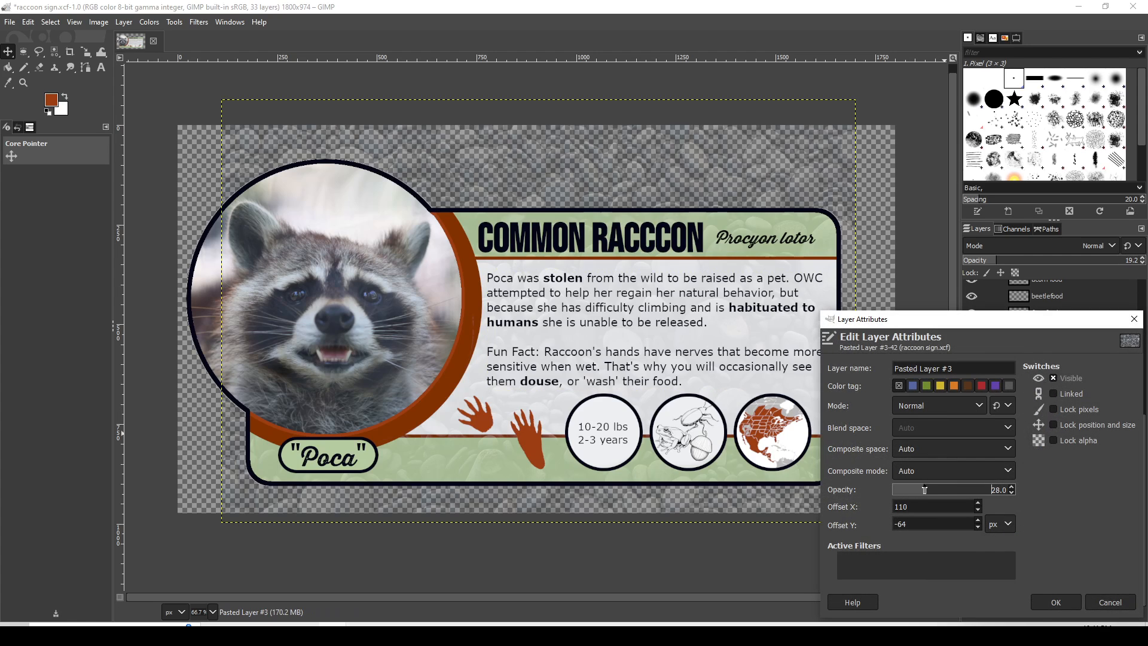
left_click(1058, 601)
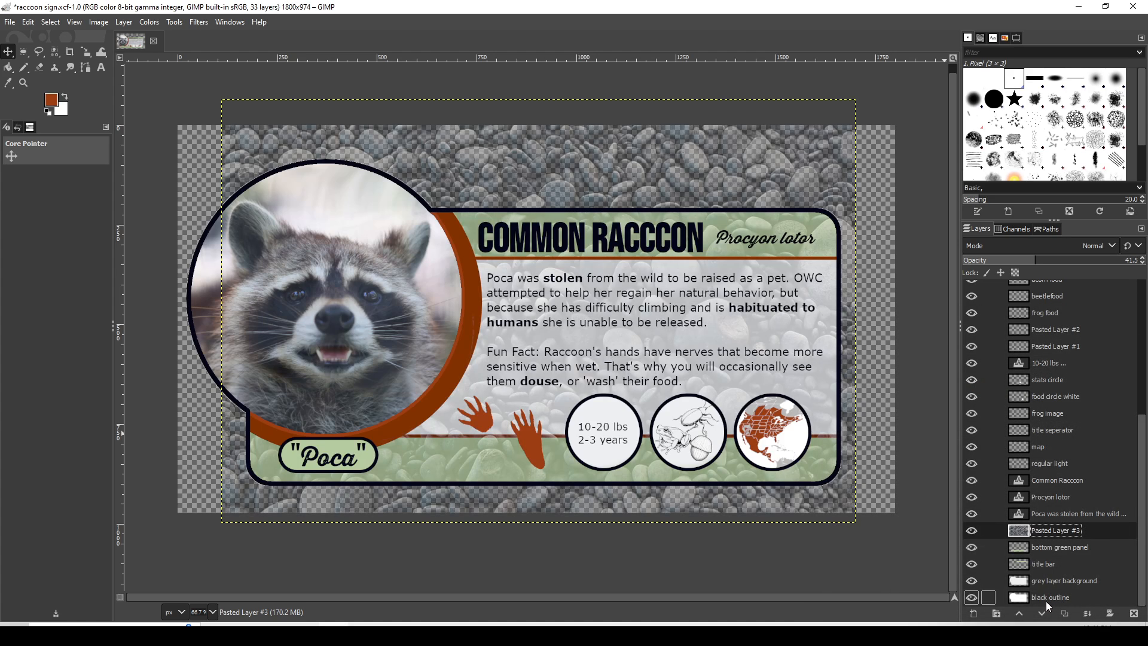
double_click(1022, 532)
left_click(932, 495)
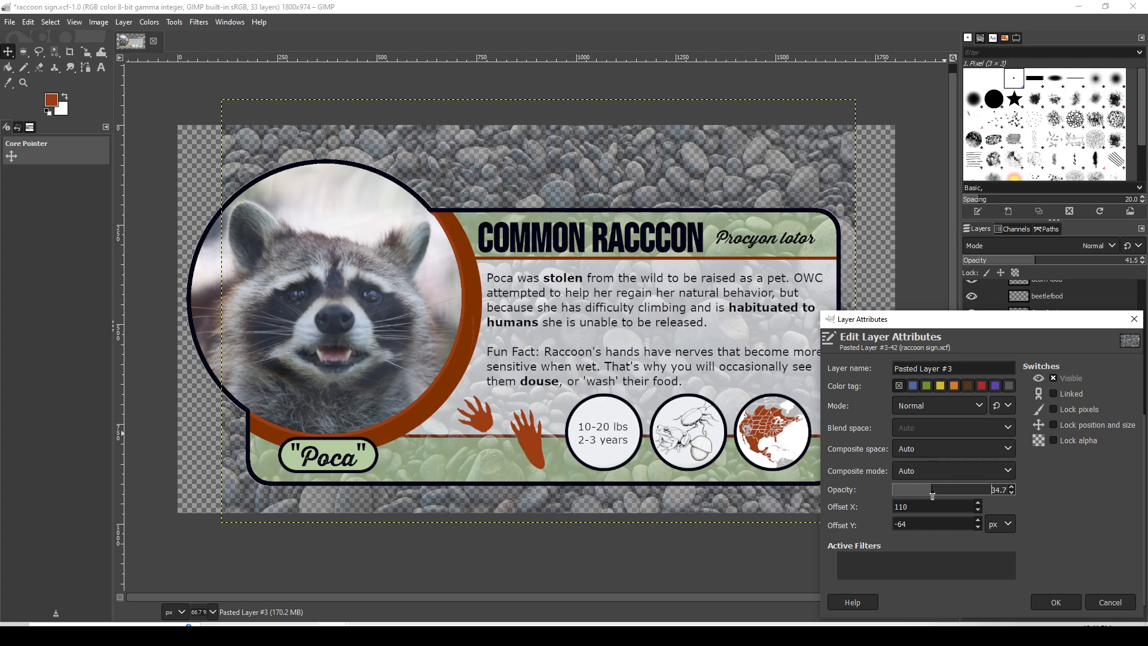
left_click(1065, 602)
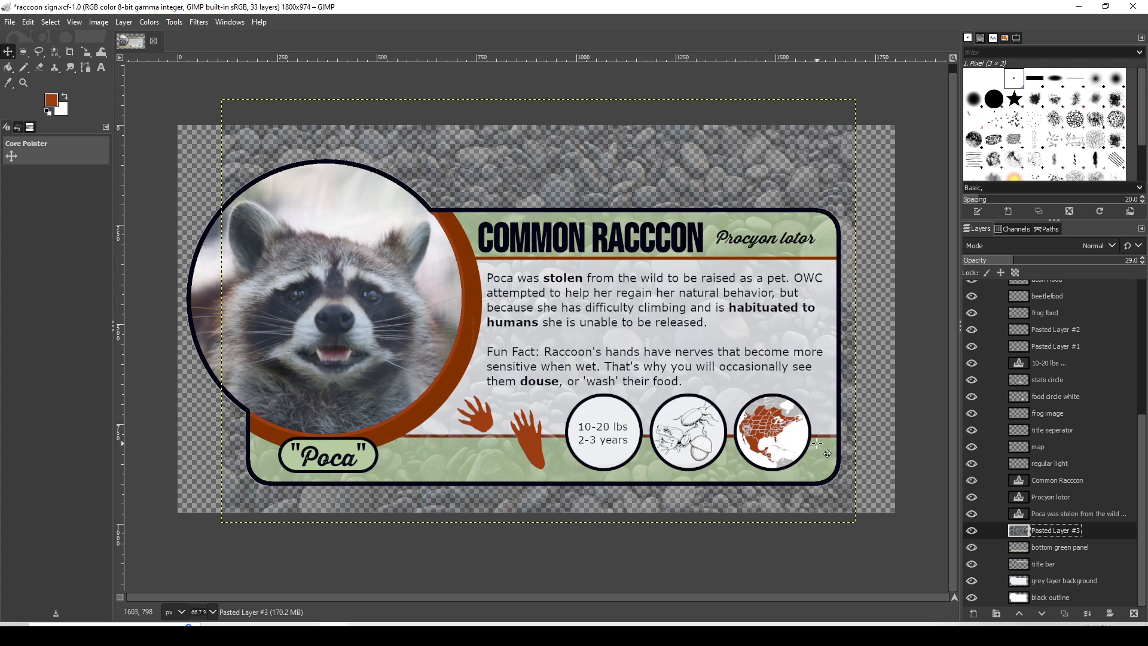
- Restore the rock layer to 100 opacity
double_click(1022, 531)
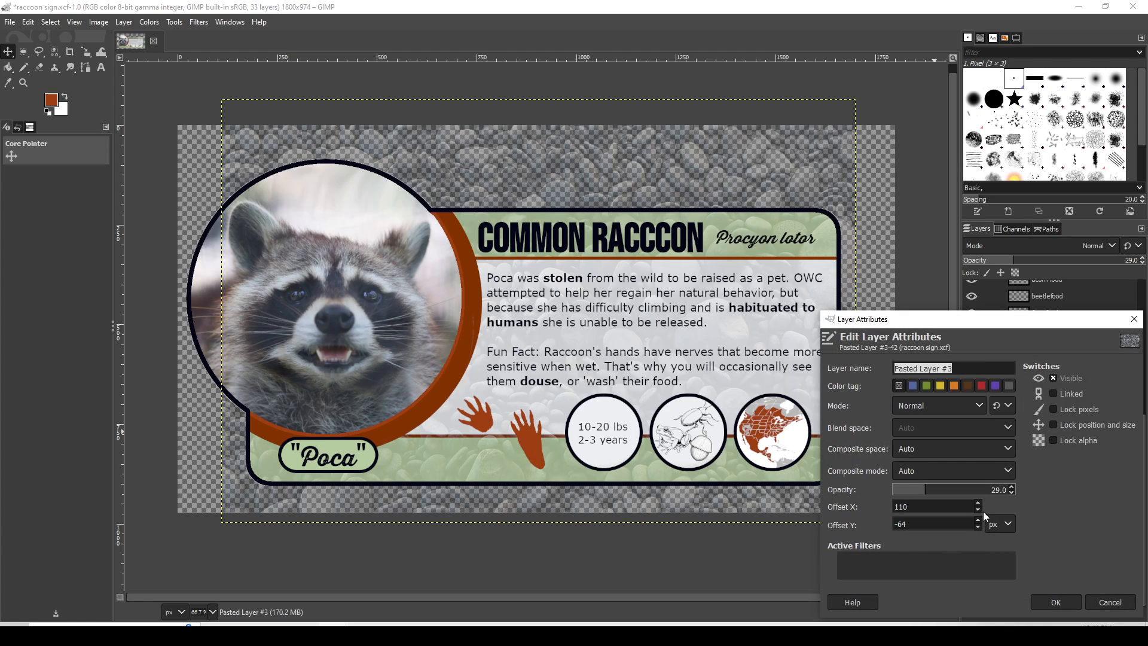
left_click(1012, 490)
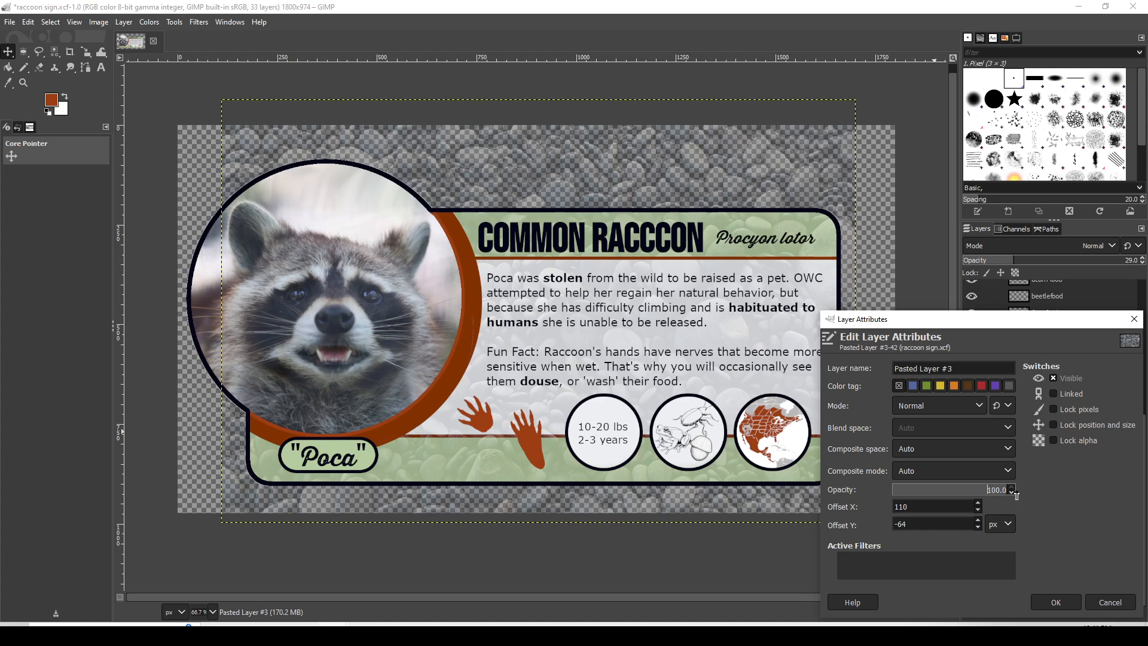
left_click(1071, 603)
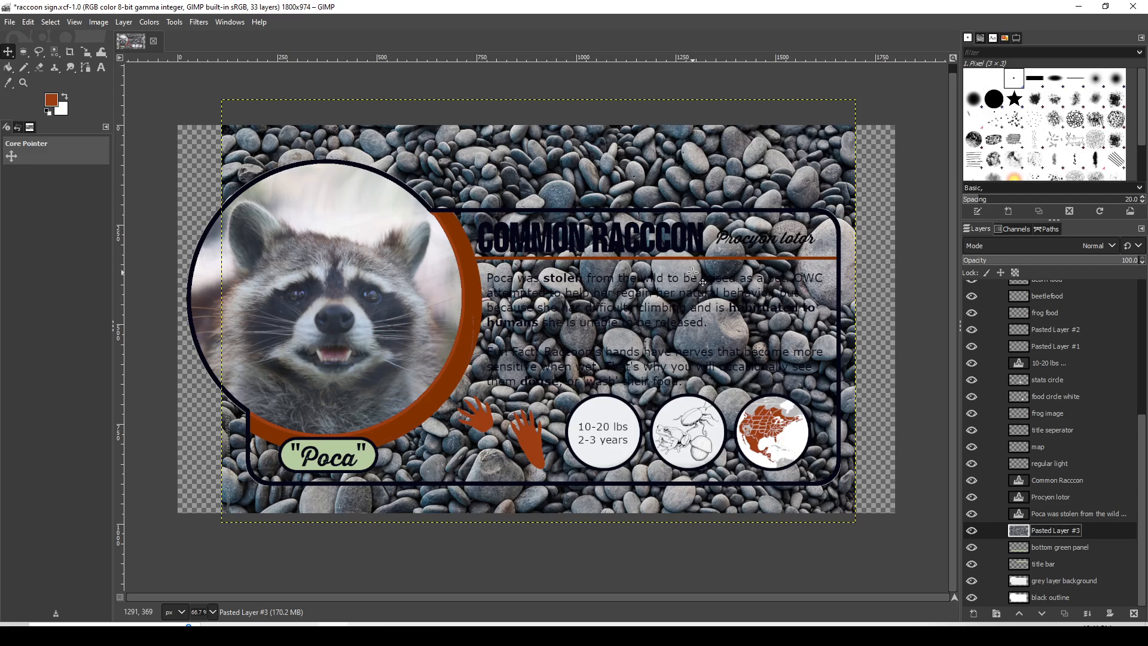
- Apply a Threshold to the rock layer on the Value channel, with a range of 58 to 255
left_click(149, 22)
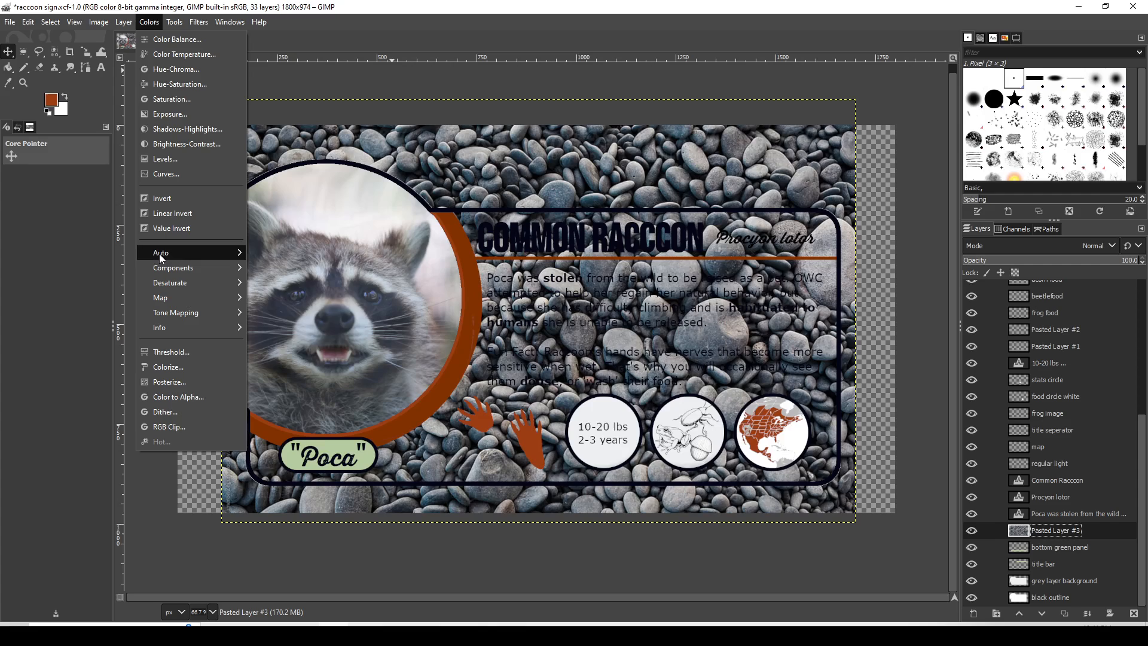
mouse_move(175, 300)
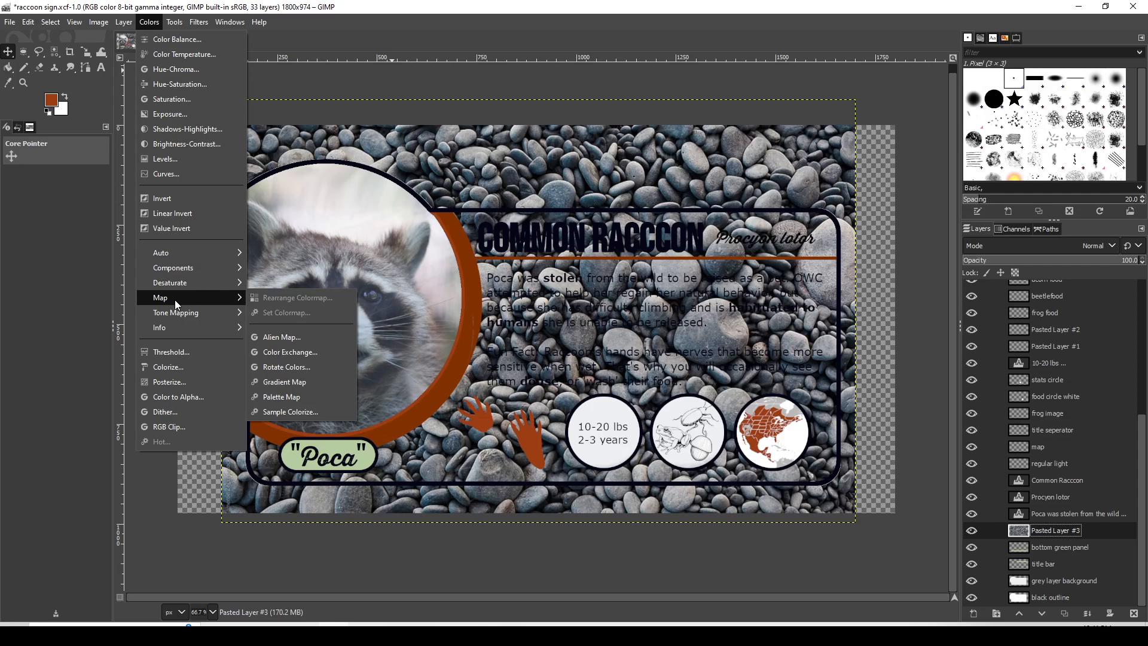
left_click(186, 353)
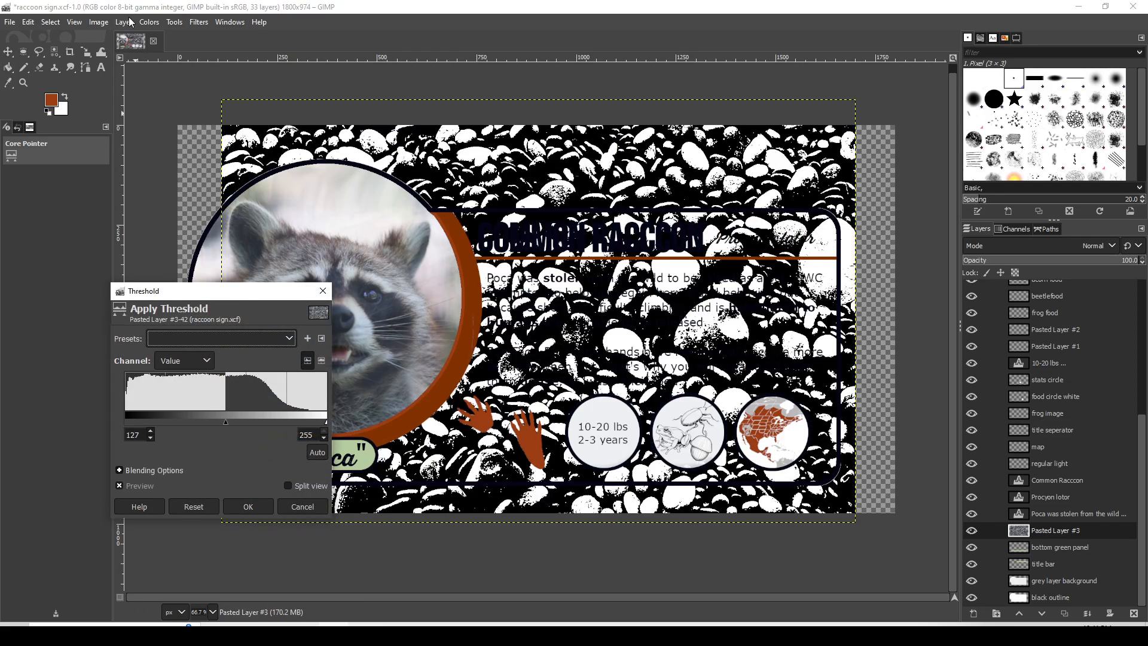
left_click(149, 21)
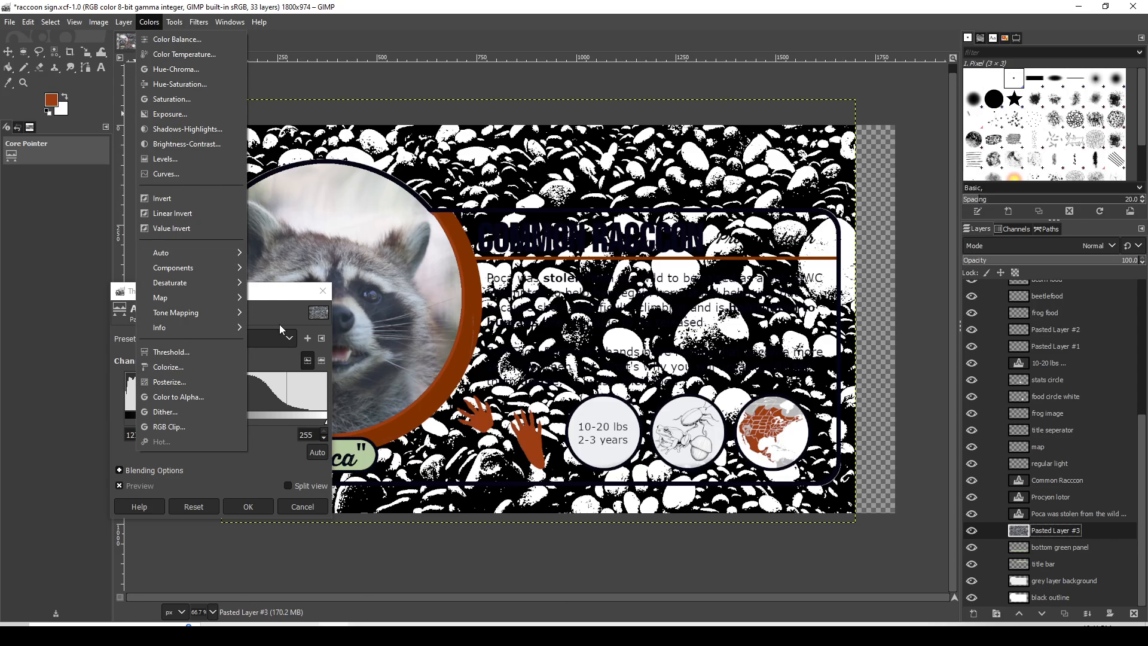
left_click(264, 295)
left_click_drag(225, 424, 172, 433)
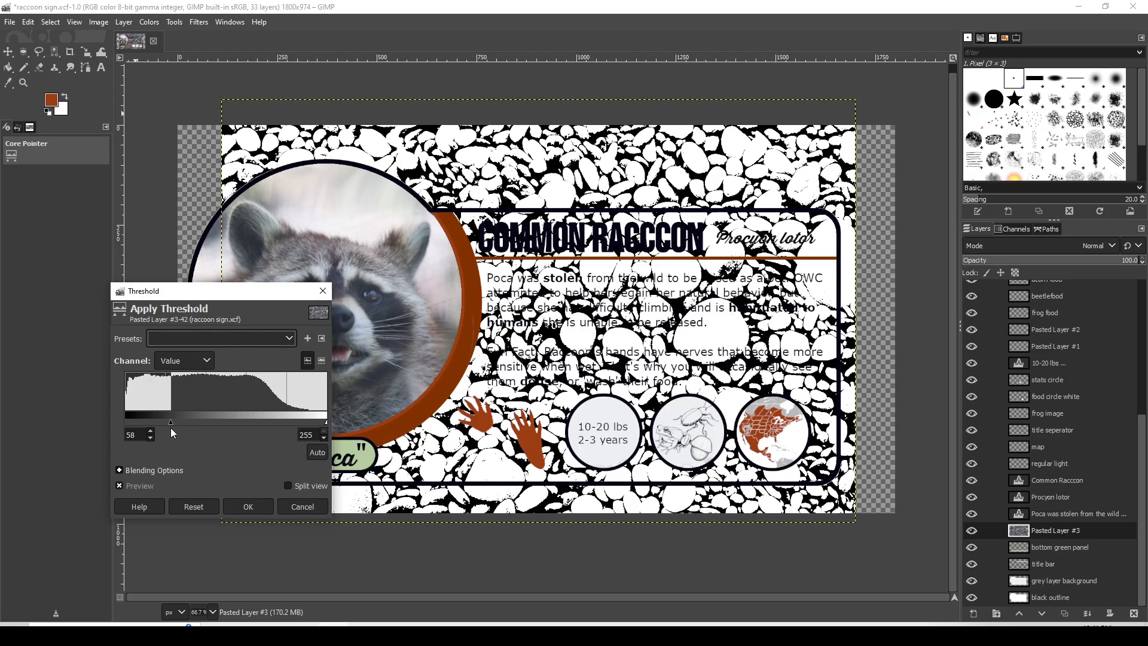
left_click(258, 510)
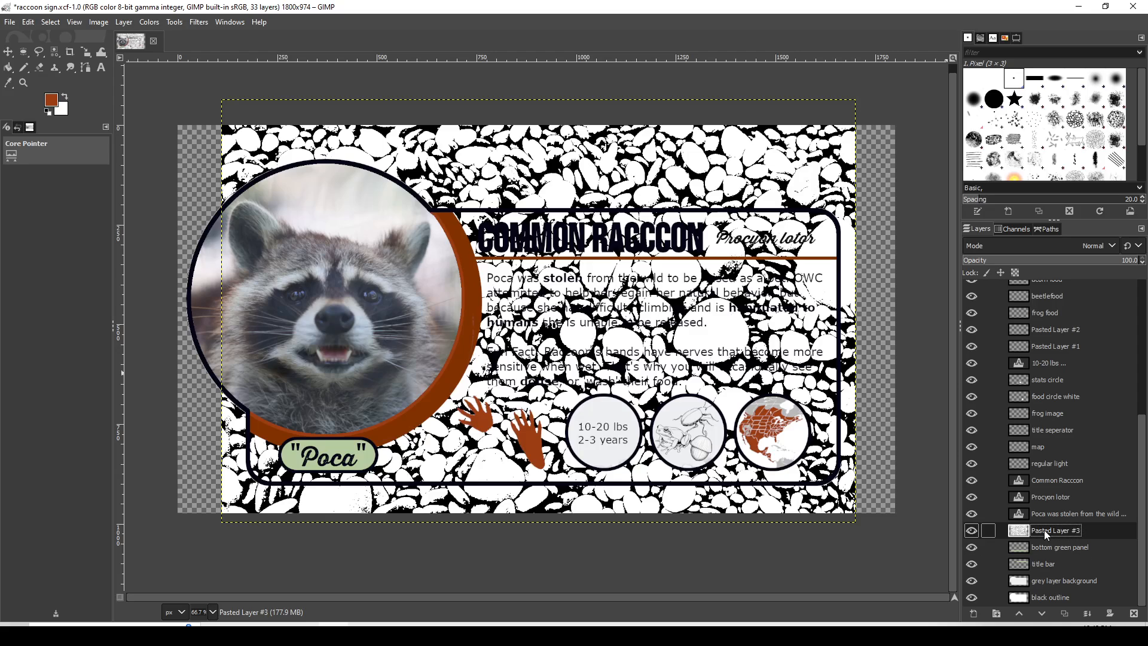
- Reduce the black-and-white rock layer's opacity to 49.2 and then to 33.7
double_click(1020, 530)
left_click(969, 497)
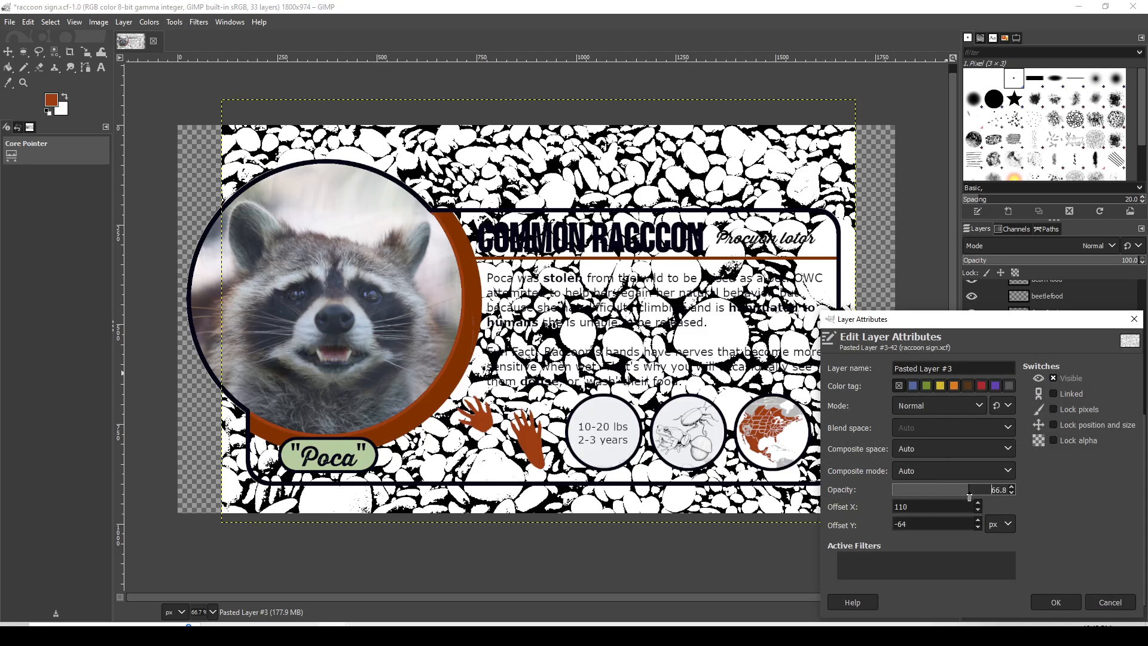
left_click_drag(970, 496, 949, 495)
left_click(1074, 603)
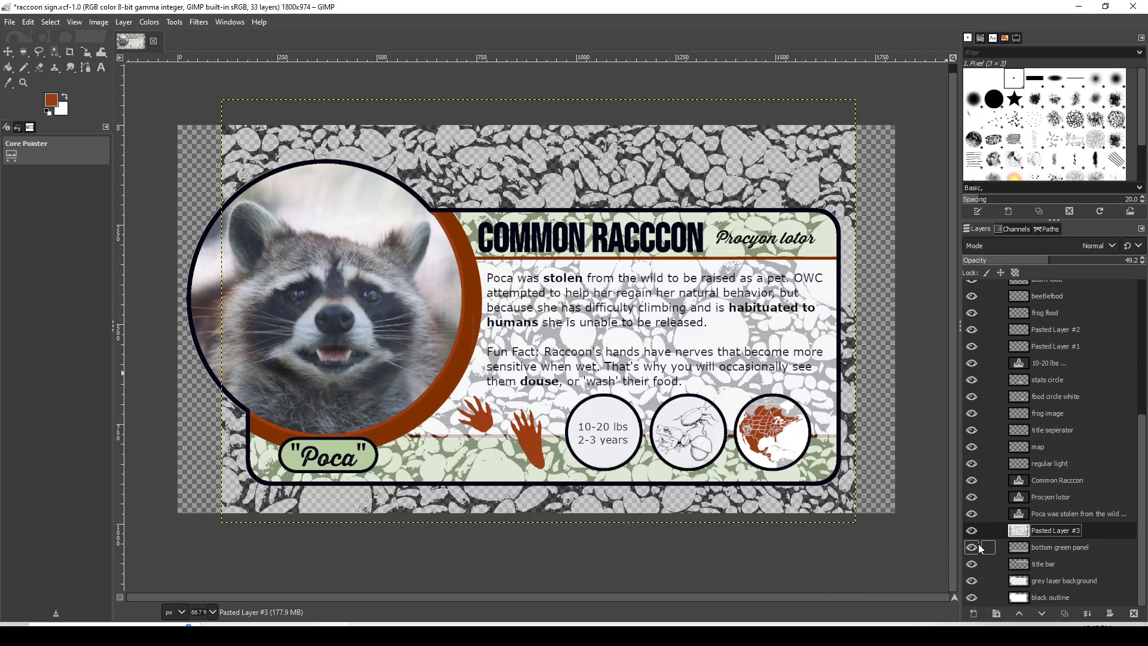
double_click(1019, 530)
left_click(931, 490)
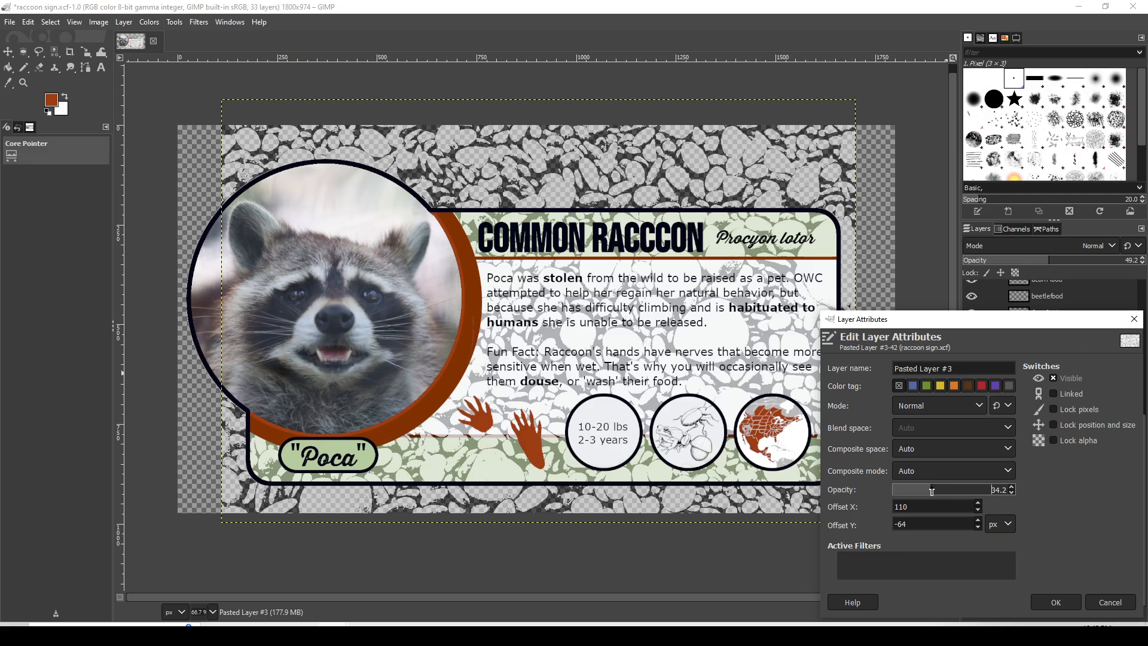
left_click(1068, 604)
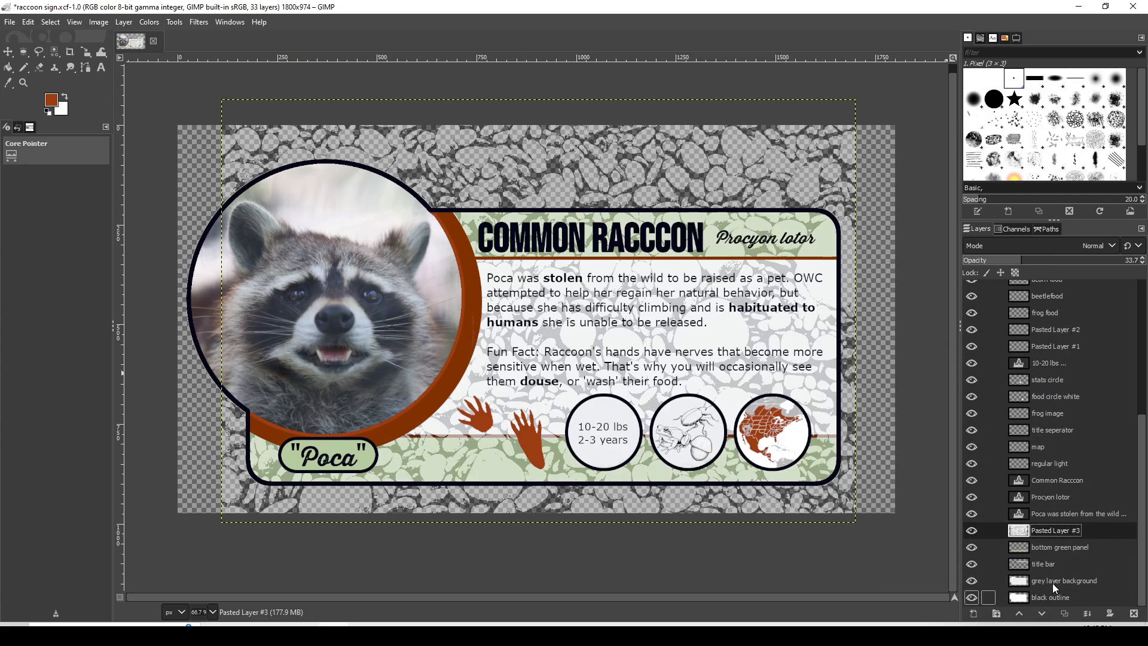
- Set the black-and-white rock layer's opacity to 21.2 for a faint texture
double_click(1017, 532)
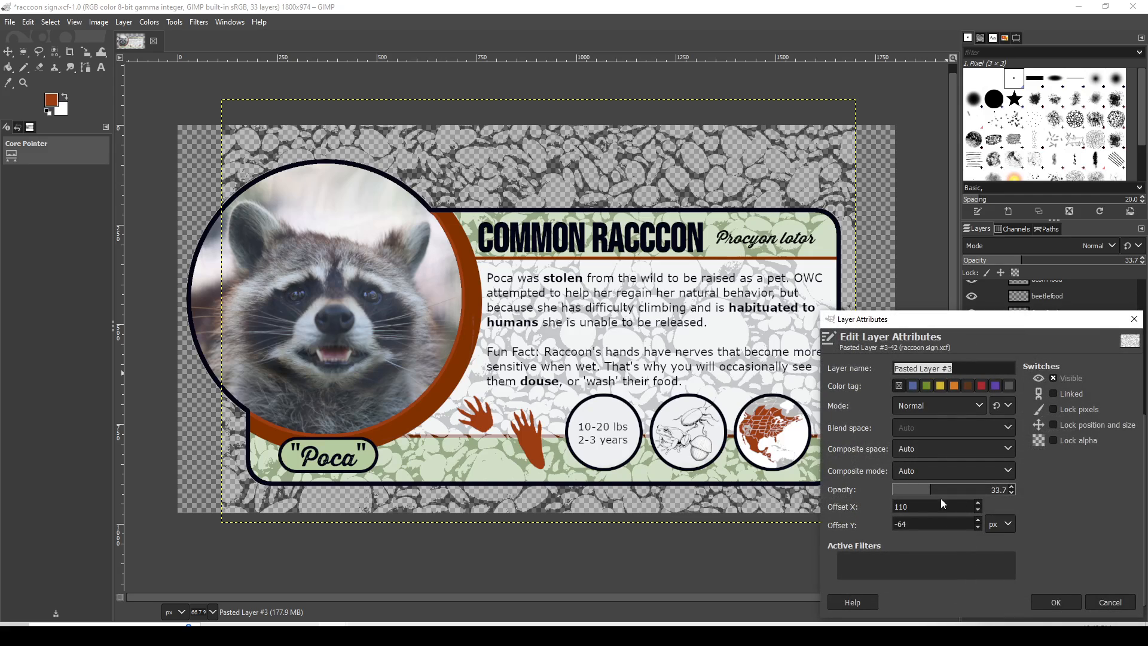
left_click_drag(923, 496, 921, 496)
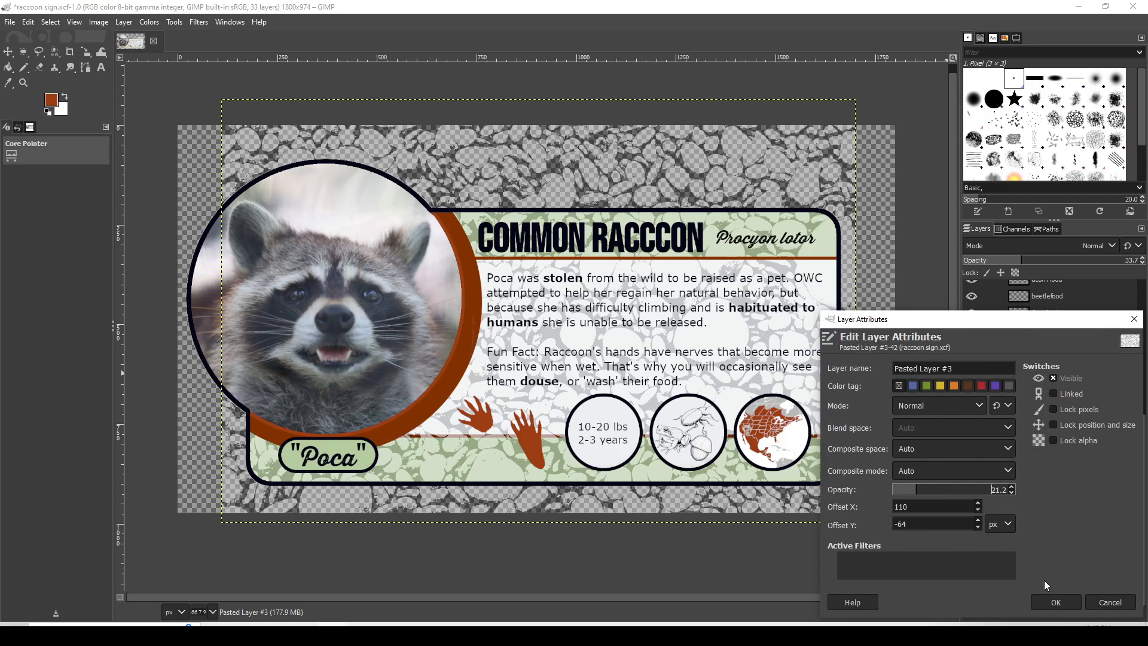
left_click(1053, 601)
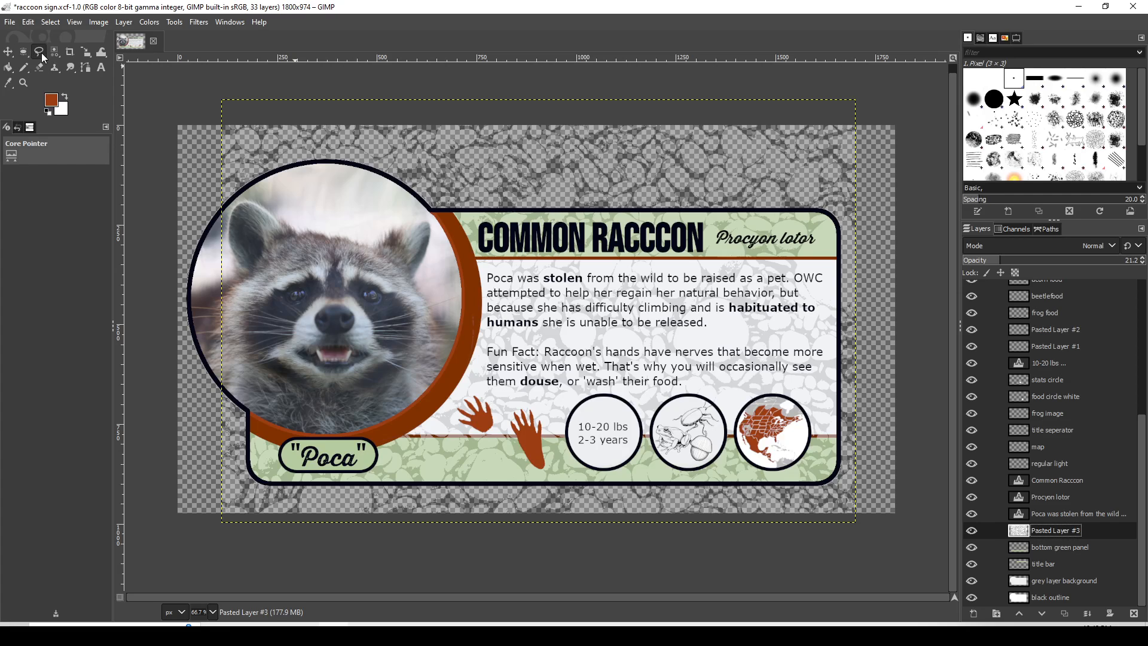
- Delete the rock texture above the sign panel and beyond its right edge using rectangular selections
left_click(39, 68)
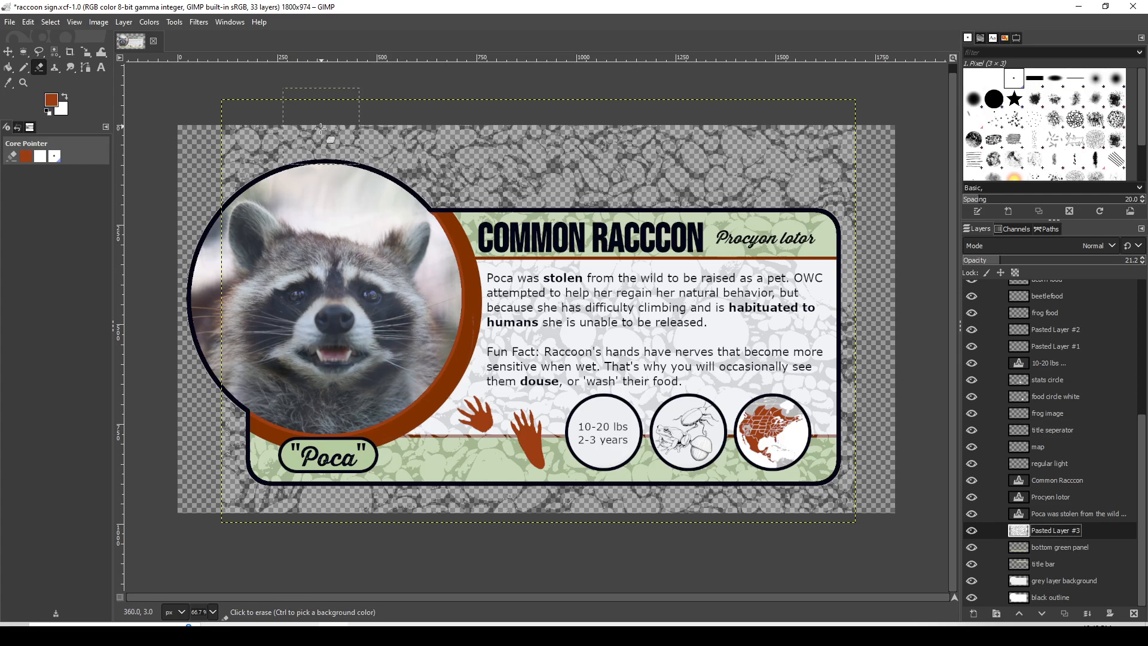
right_click(24, 56)
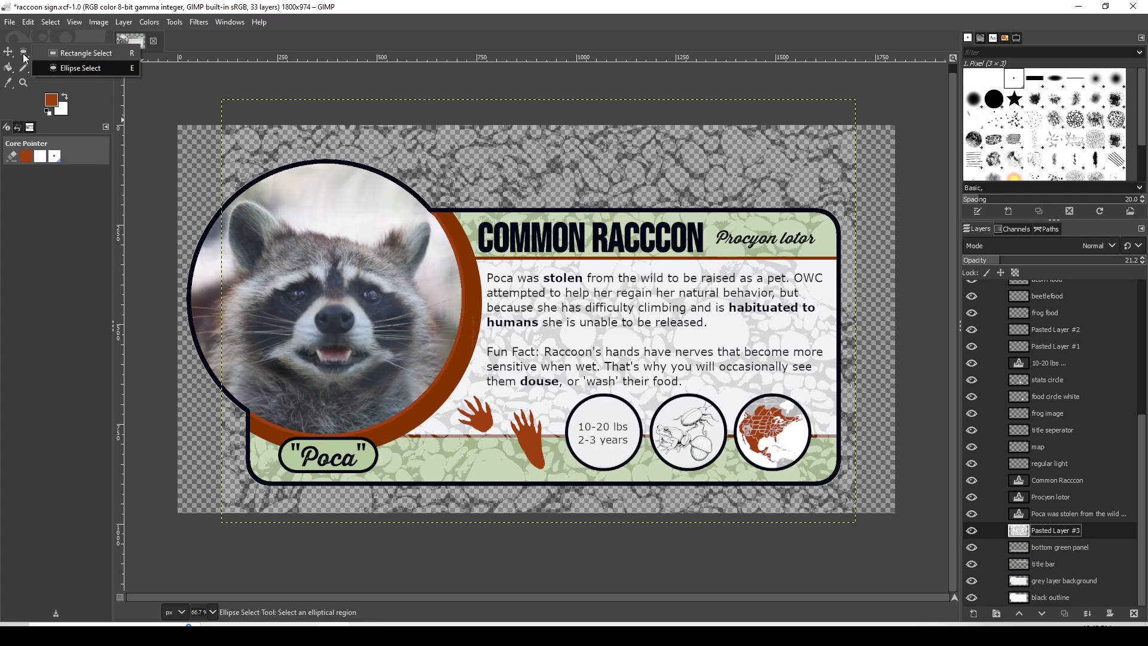
left_click(84, 53)
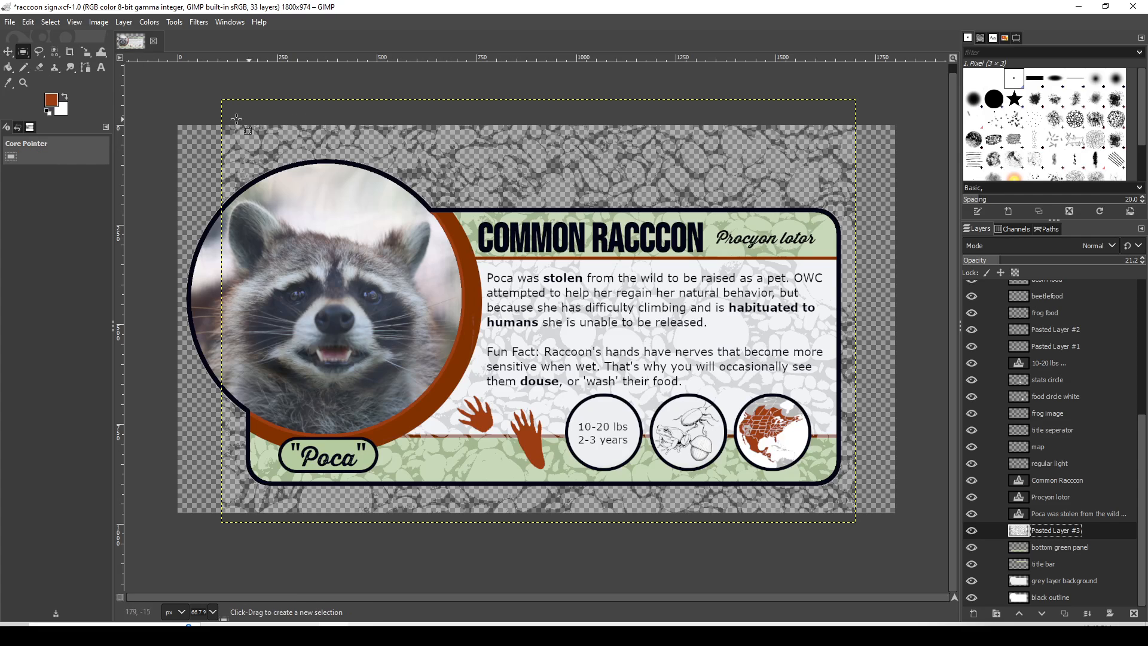
left_click_drag(195, 116, 876, 210)
key("Delete")
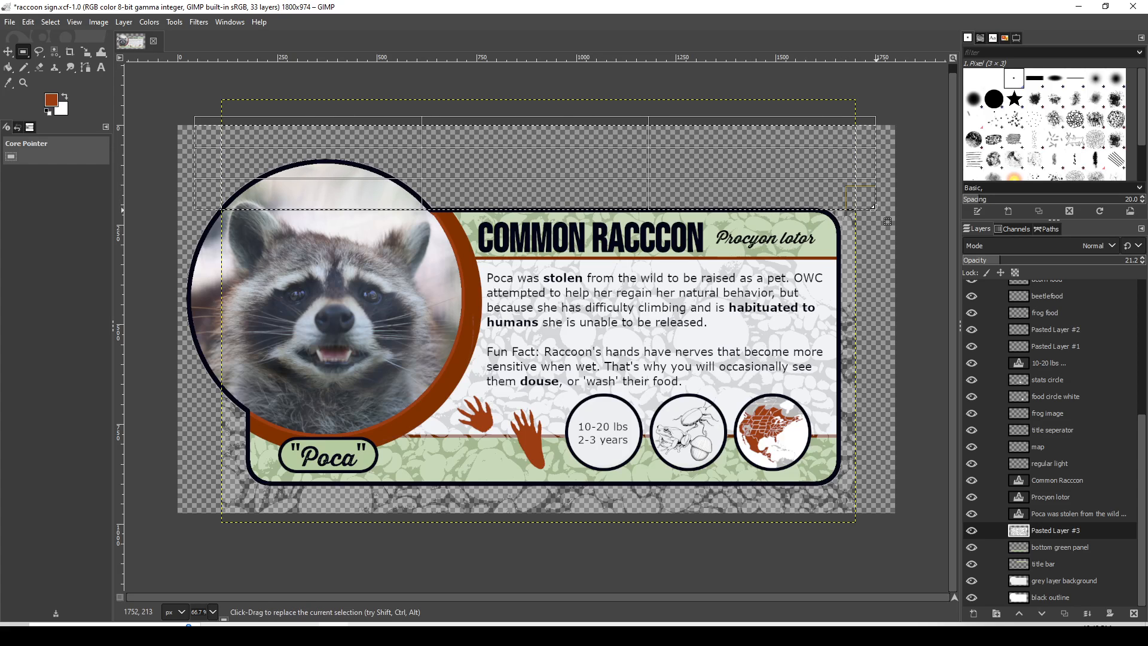
left_click(882, 253)
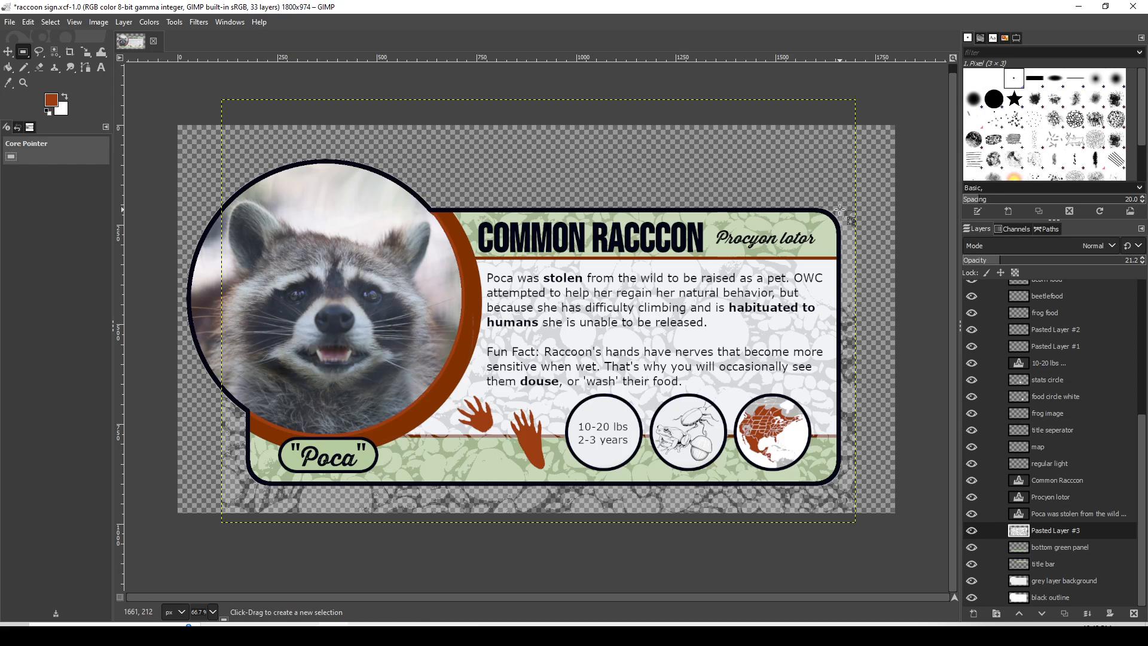
left_click_drag(839, 210, 931, 540)
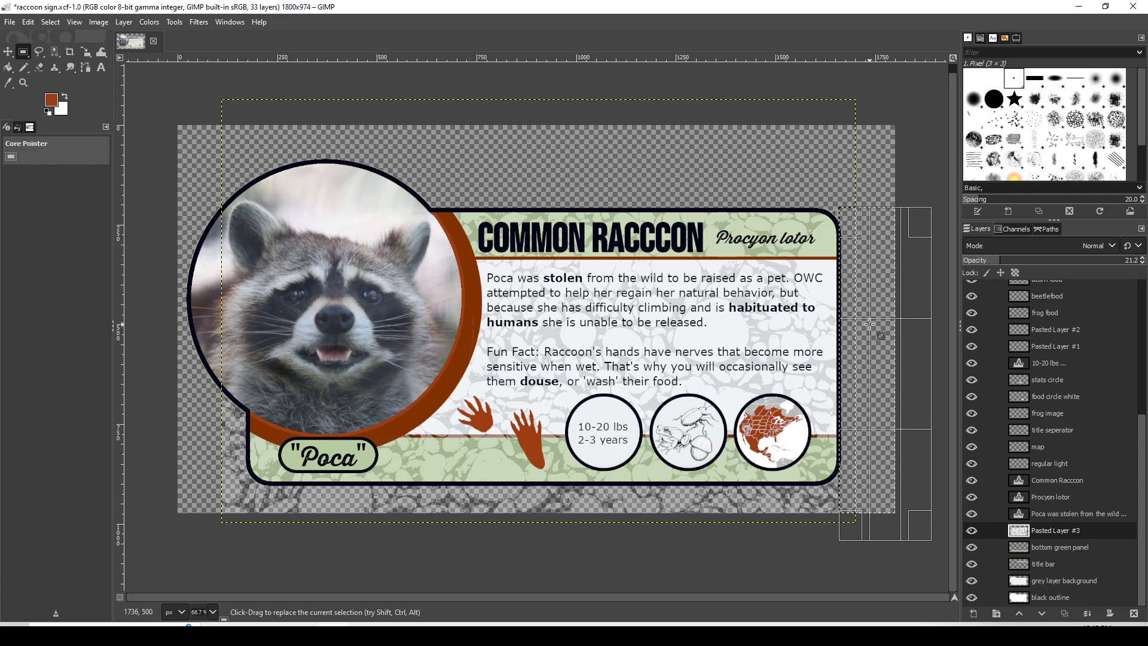
- Clear the rectangular selection beyond the sign panel's right edge
left_click(39, 67)
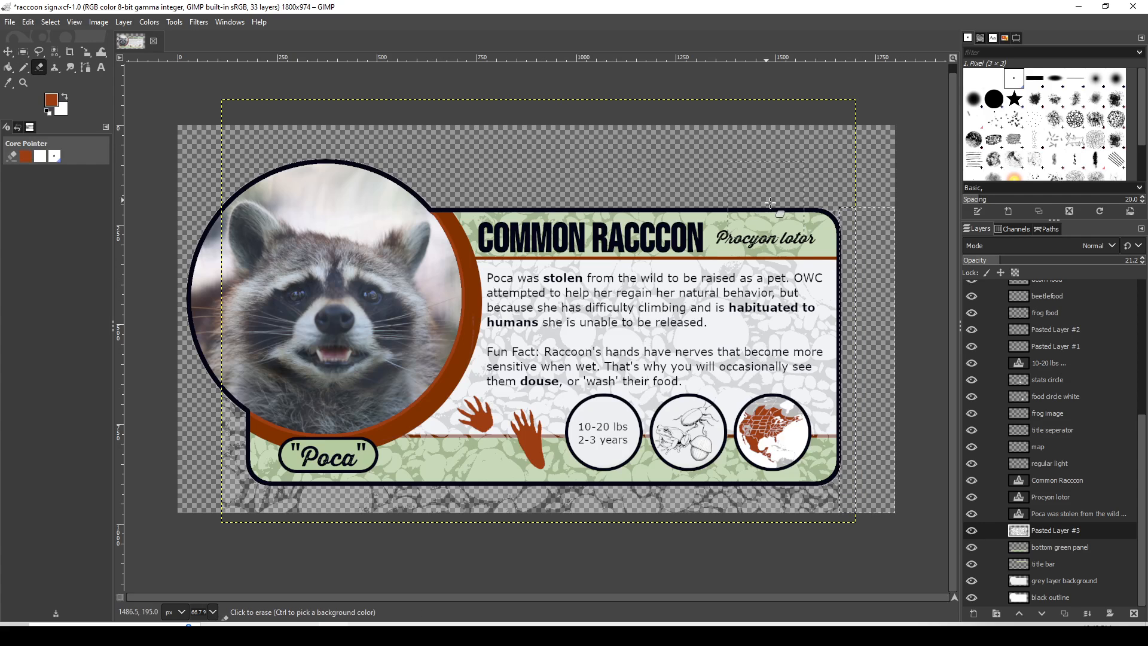
scroll(862, 204, "up", 3)
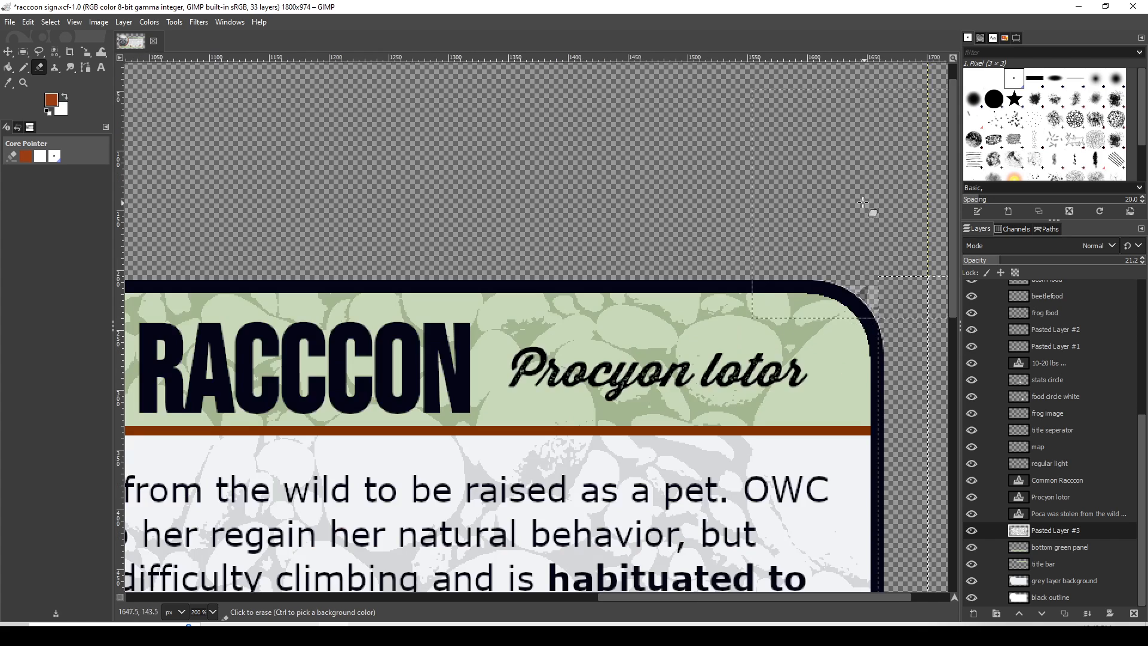
mouse_move(863, 203)
left_mouse_down()
mouse_move(658, 190)
mouse_move(524, 166)
left_mouse_up()
left_click(23, 52)
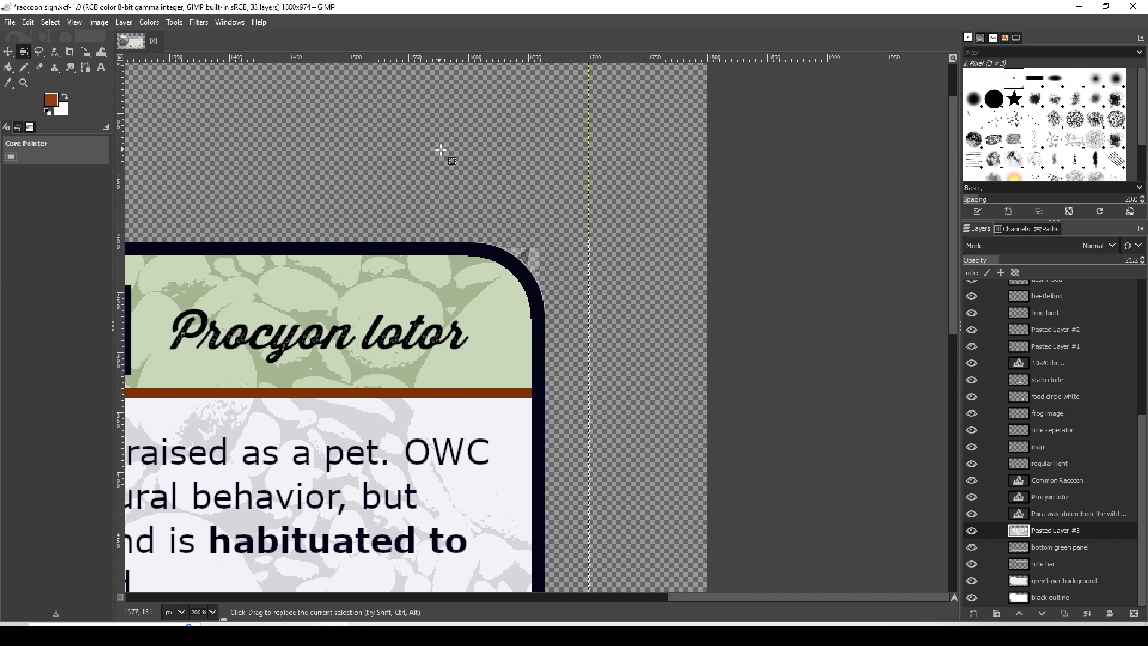
left_click(441, 149)
- Set the Eraser's brush spacing to 78 and its size to 64
left_click(39, 69)
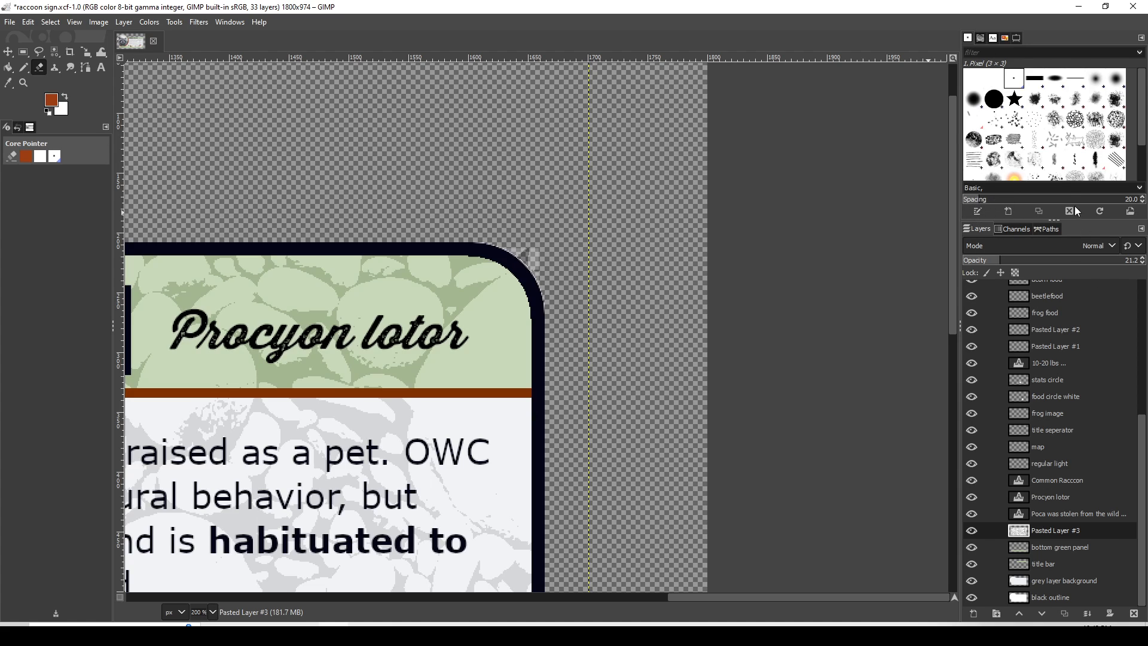
left_click(1034, 199)
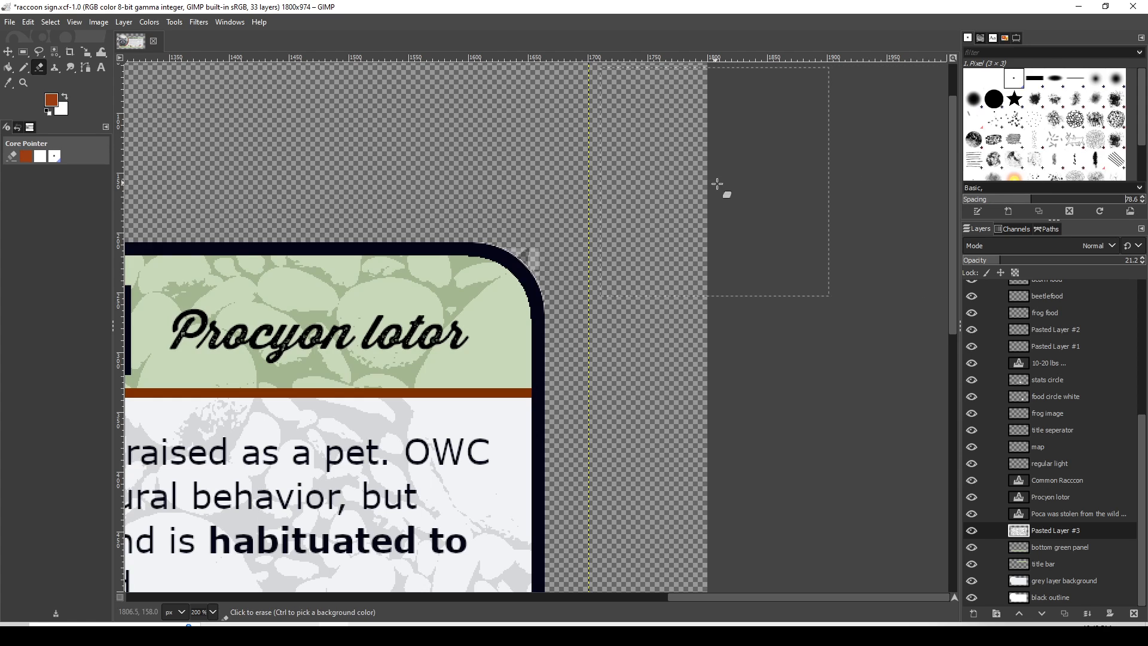
double_click(42, 67)
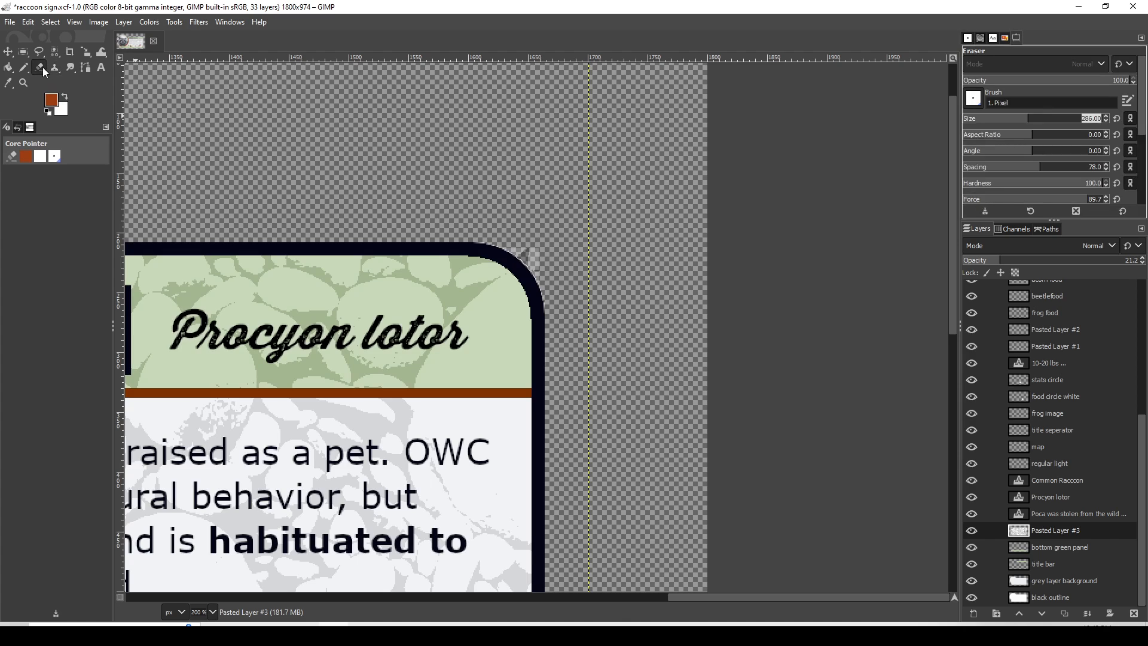
left_click(990, 119)
- Erase the leftover rock texture outside the sign's rounded upper-right corner
scroll(526, 257, "up", 2)
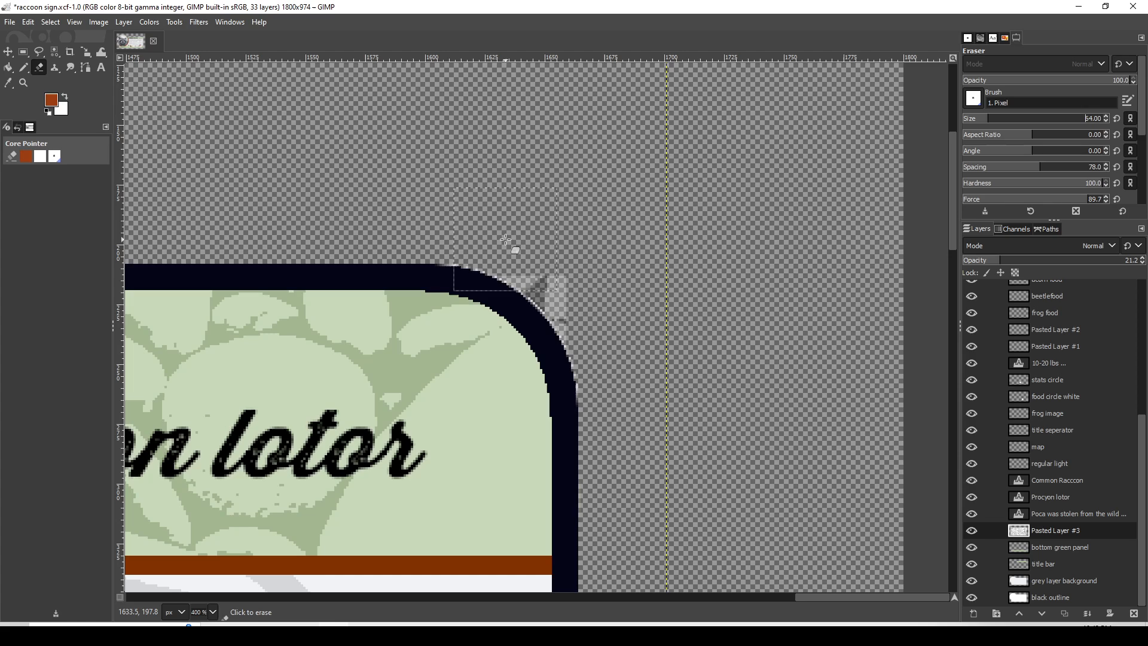
left_click(602, 294)
left_click(570, 263)
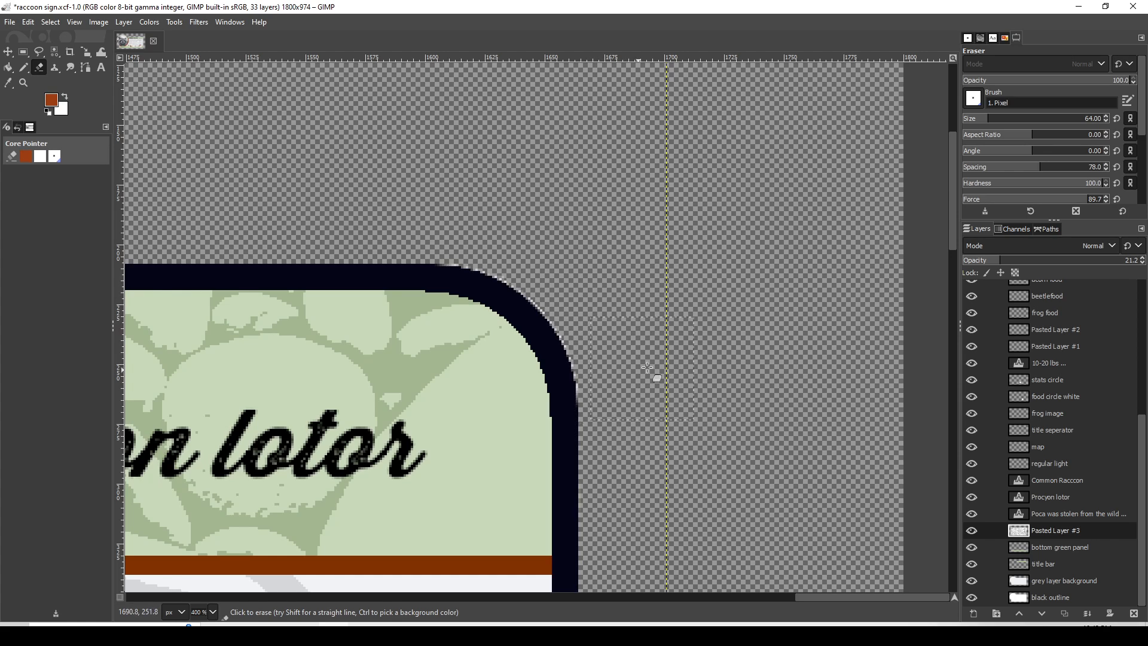
- Erase the rock texture around the outside of the sign's rounded lower-right corner
scroll(712, 344, "down", 3)
scroll(725, 341, "down", 3)
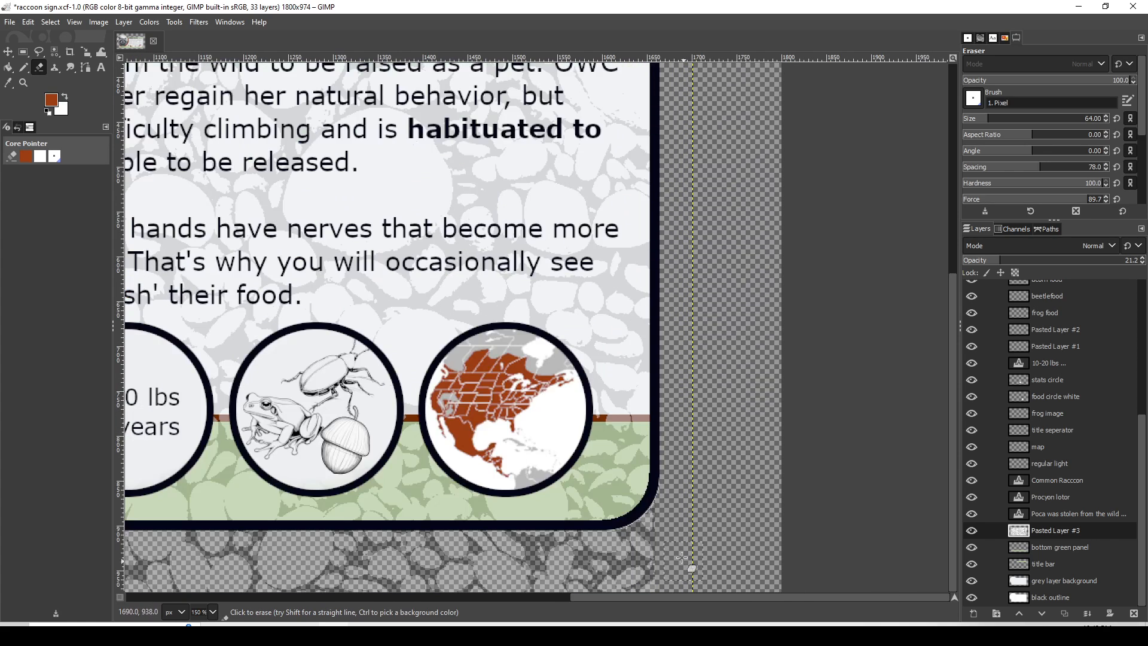
scroll(684, 550, "up", 2)
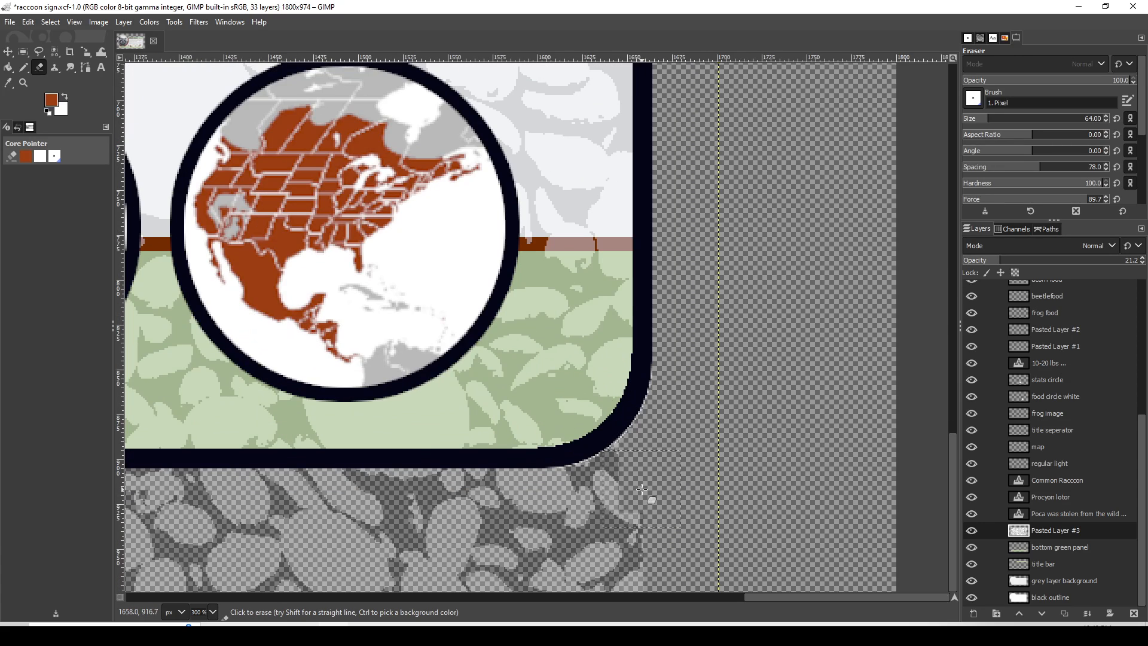
mouse_move(642, 489)
left_mouse_down()
mouse_move(651, 486)
mouse_move(623, 508)
mouse_move(561, 500)
left_mouse_up()
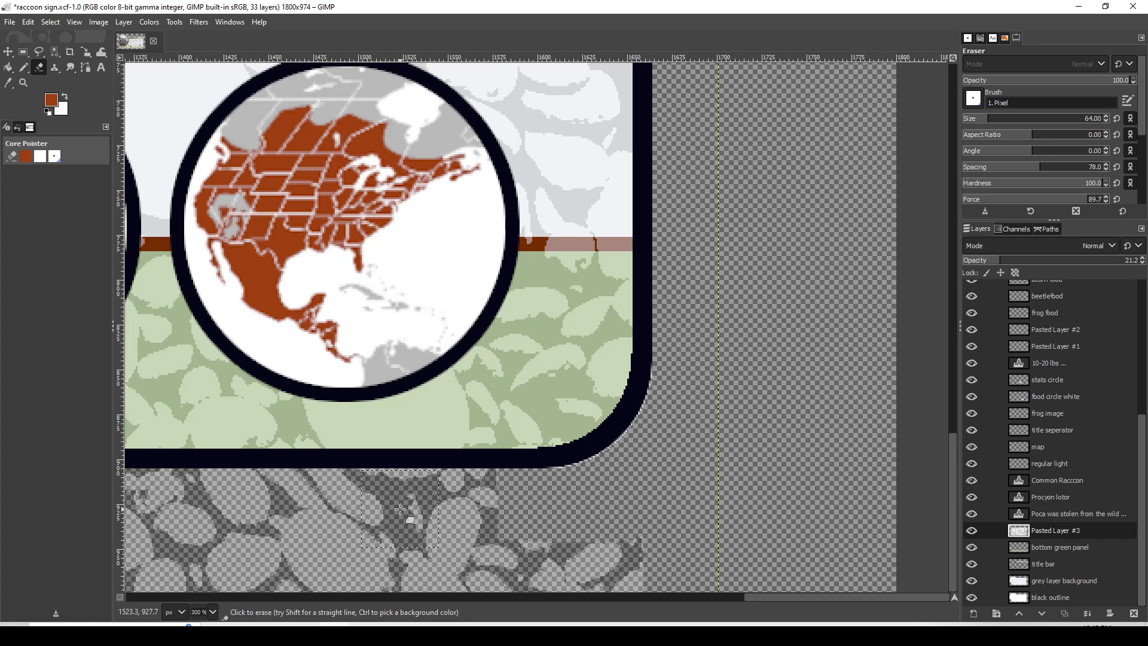
- Erase the rock texture strip beneath the sign's bottom edge, below the paw prints and three circles, using long straight passes
scroll(413, 514, "down", 2)
left_click_drag(351, 516, 798, 389)
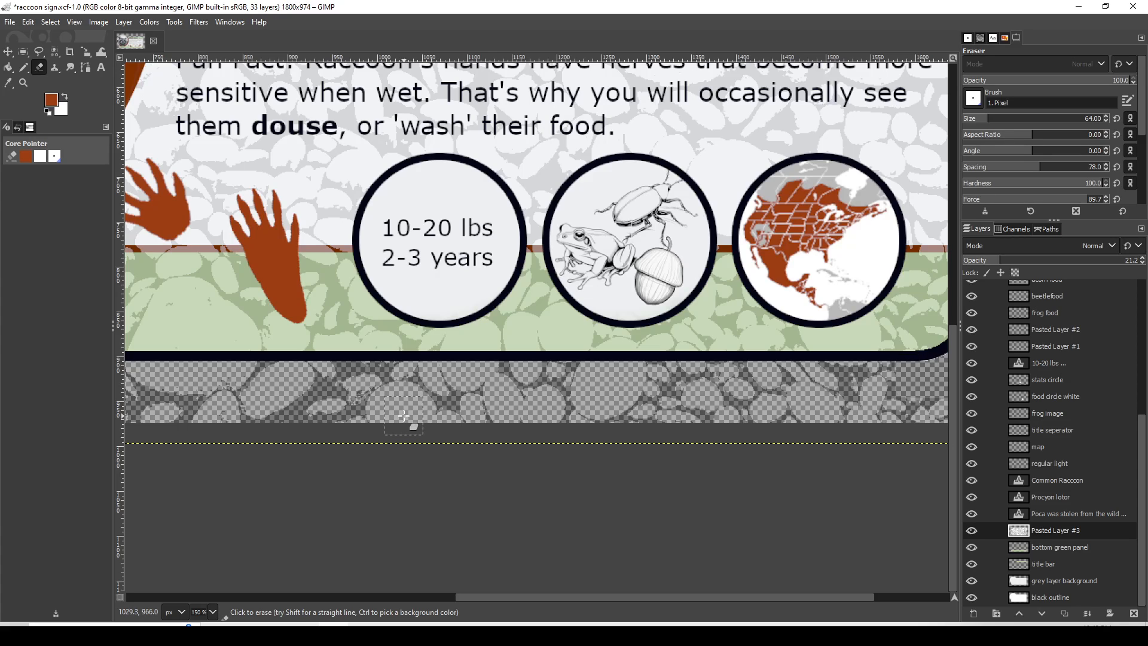
key("shift")
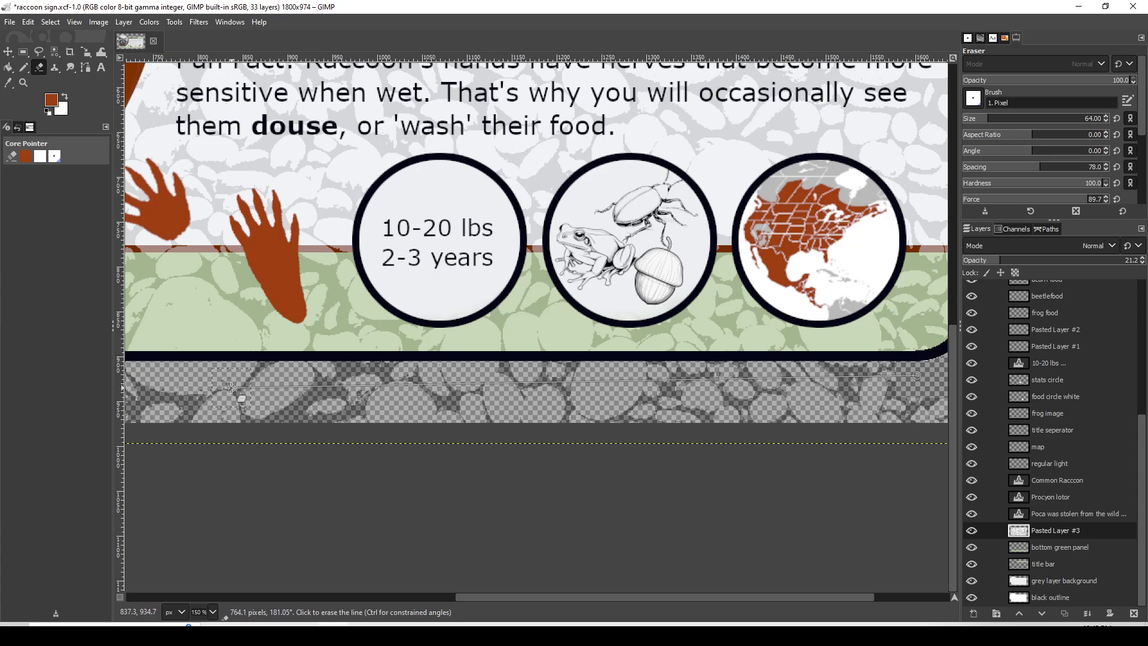
left_click(160, 377, "shift")
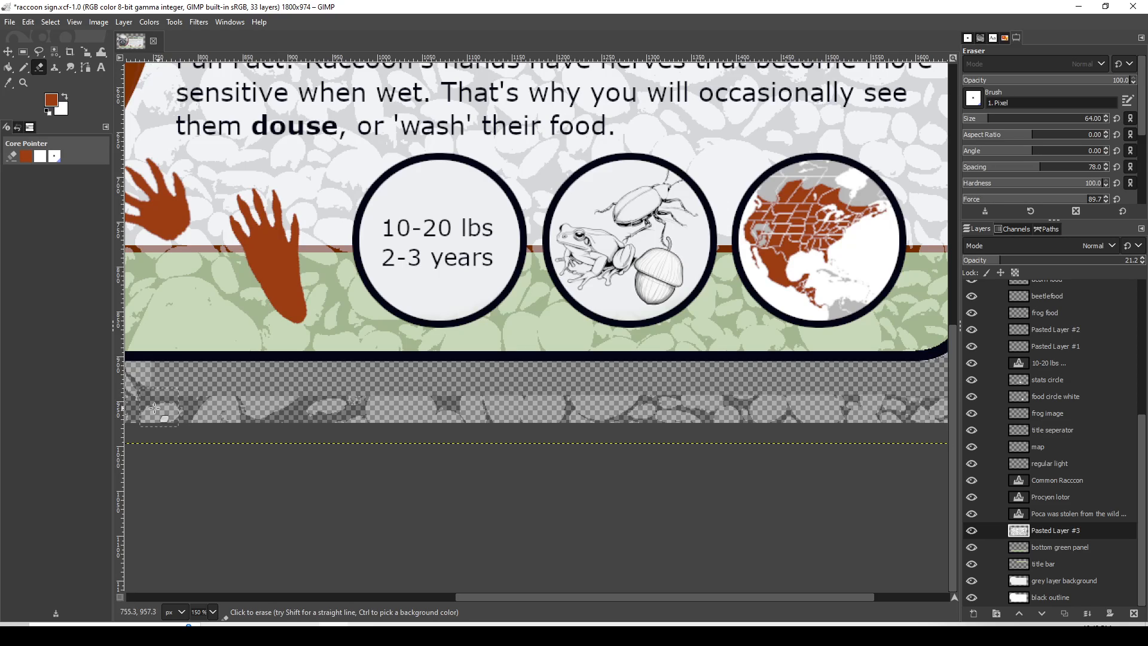
left_click_drag(155, 407, 595, 409)
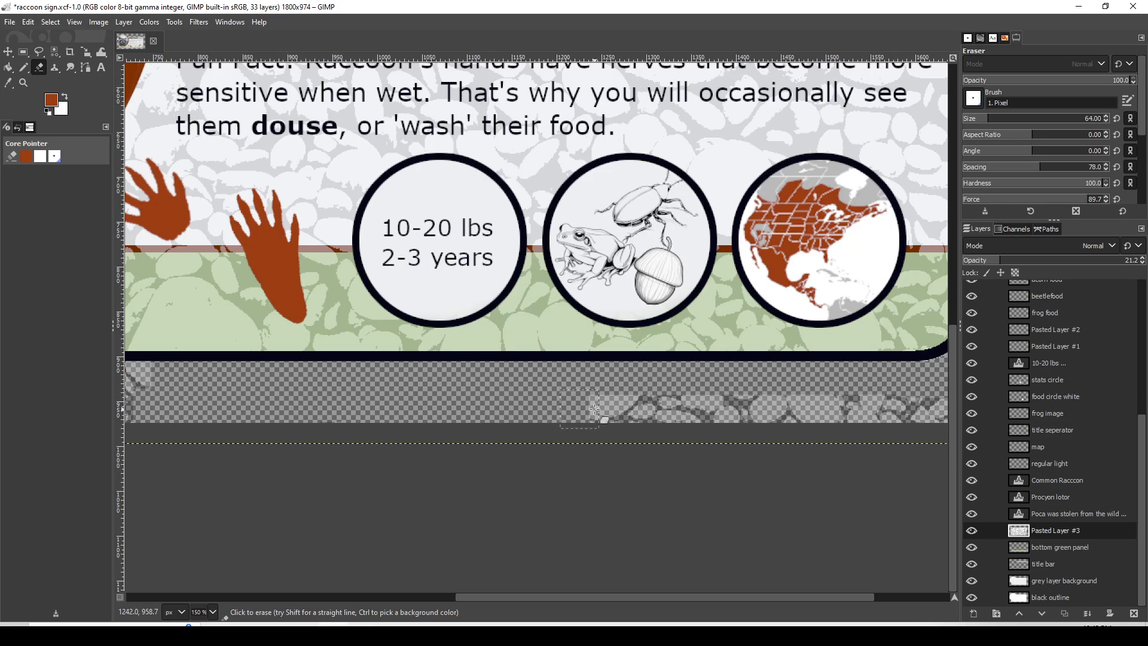
left_click(949, 408, "shift")
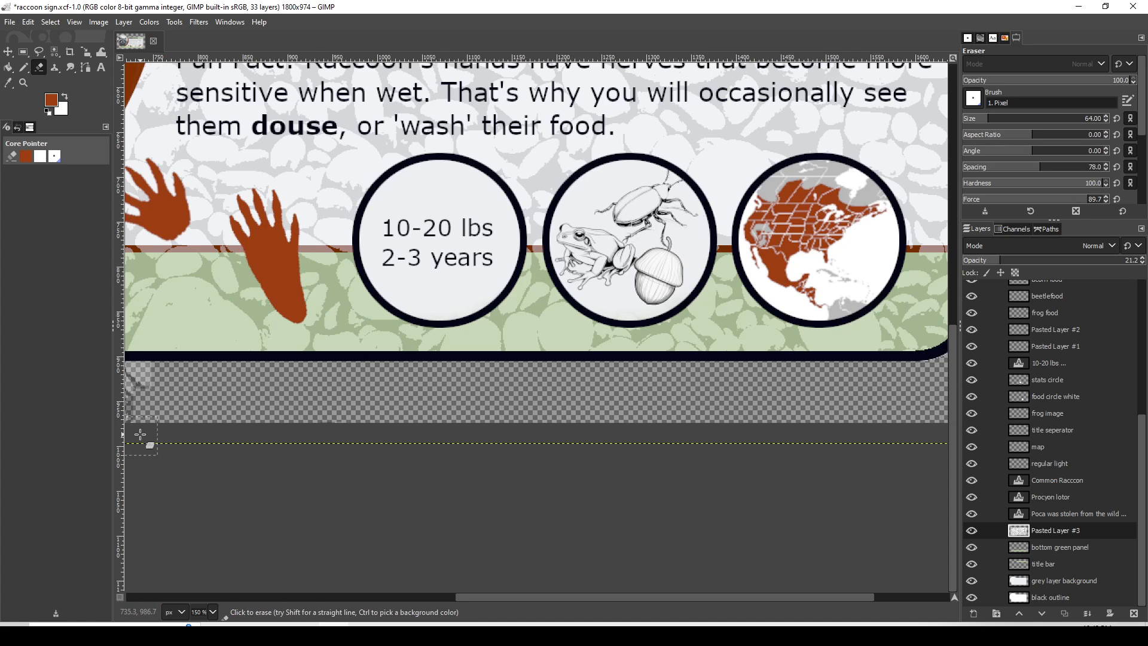
- Erase the remaining rock texture beneath the sign's bottom edge, below the Poca name plate, with straight passes
scroll(664, 486, "left", 10)
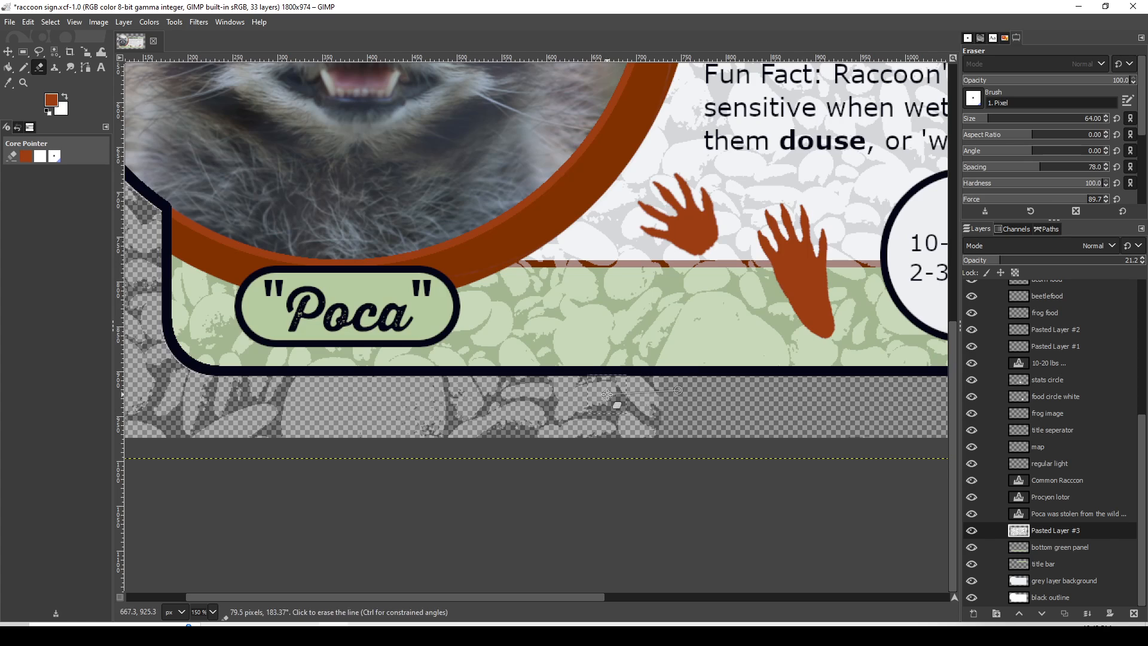
mouse_move(676, 395)
left_mouse_down()
mouse_move(576, 378)
mouse_move(504, 407)
mouse_move(462, 457)
left_mouse_up()
key("ctrl+z")
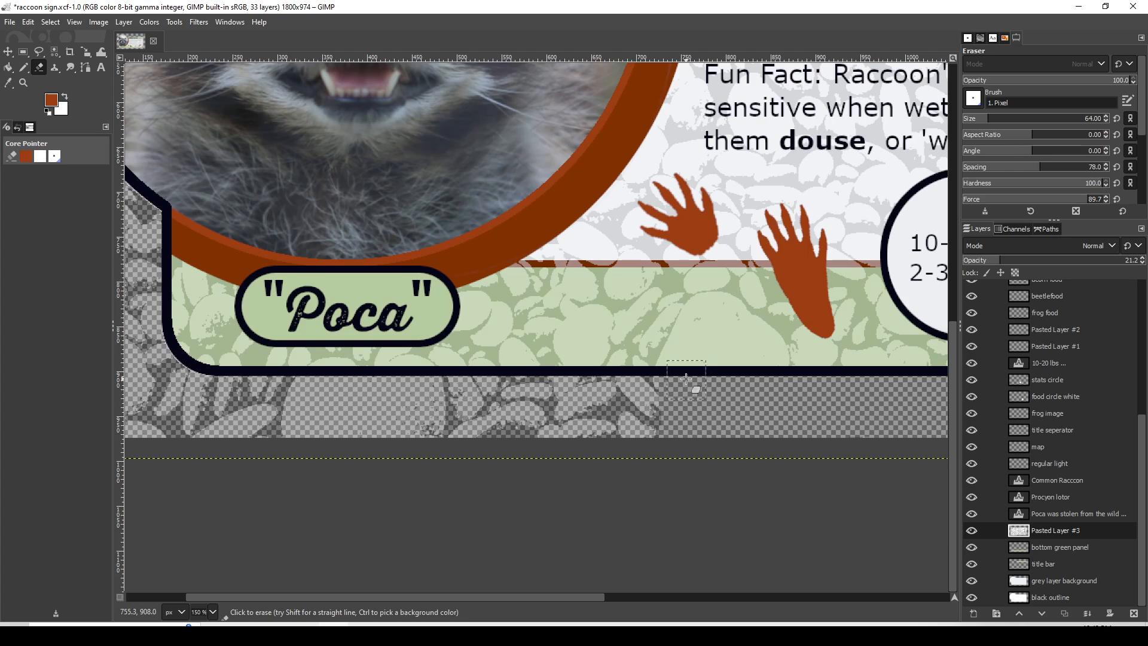
left_click(192, 388, "shift")
left_click_drag(180, 422, 680, 430)
- Erase the rock texture outside the sign's lower-left corner and side, up to the raccoon photo circle, and check the bottom edge
scroll(343, 431, "down", 1)
mouse_move(309, 435)
left_mouse_down()
mouse_move(533, 434)
mouse_move(504, 446)
mouse_move(490, 421)
mouse_move(520, 404)
mouse_move(506, 385)
mouse_move(504, 317)
left_mouse_up()
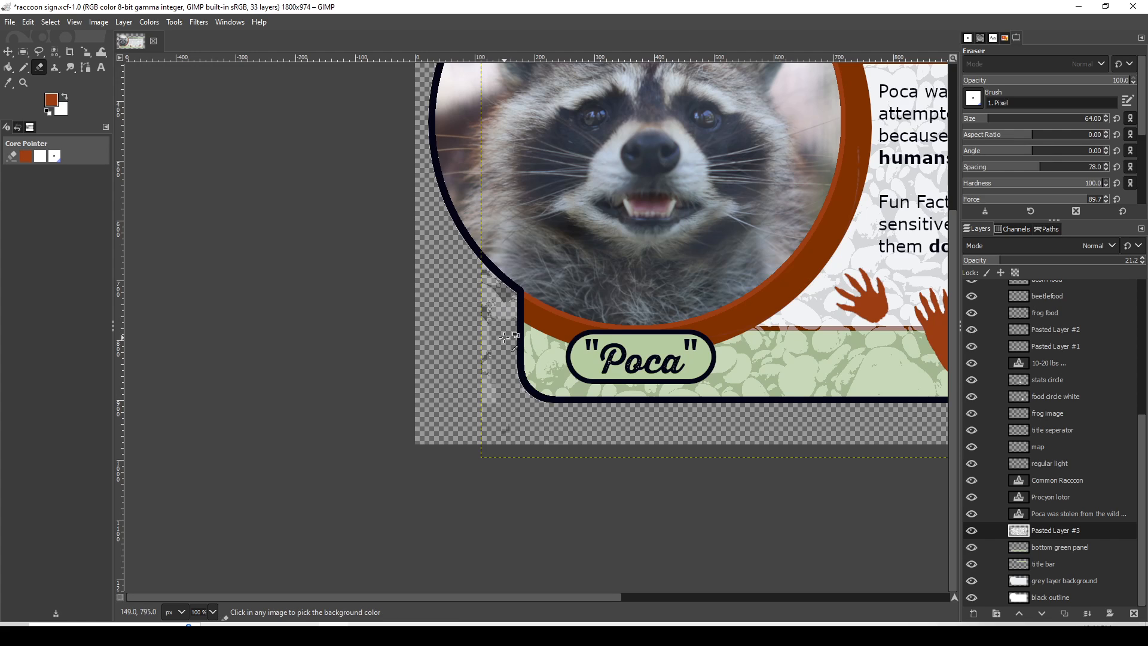
scroll(504, 317, "up", 3)
mouse_move(512, 370)
left_mouse_down()
mouse_move(514, 235)
mouse_move(438, 128)
mouse_move(428, 237)
mouse_move(446, 580)
left_mouse_up()
left_click(465, 246)
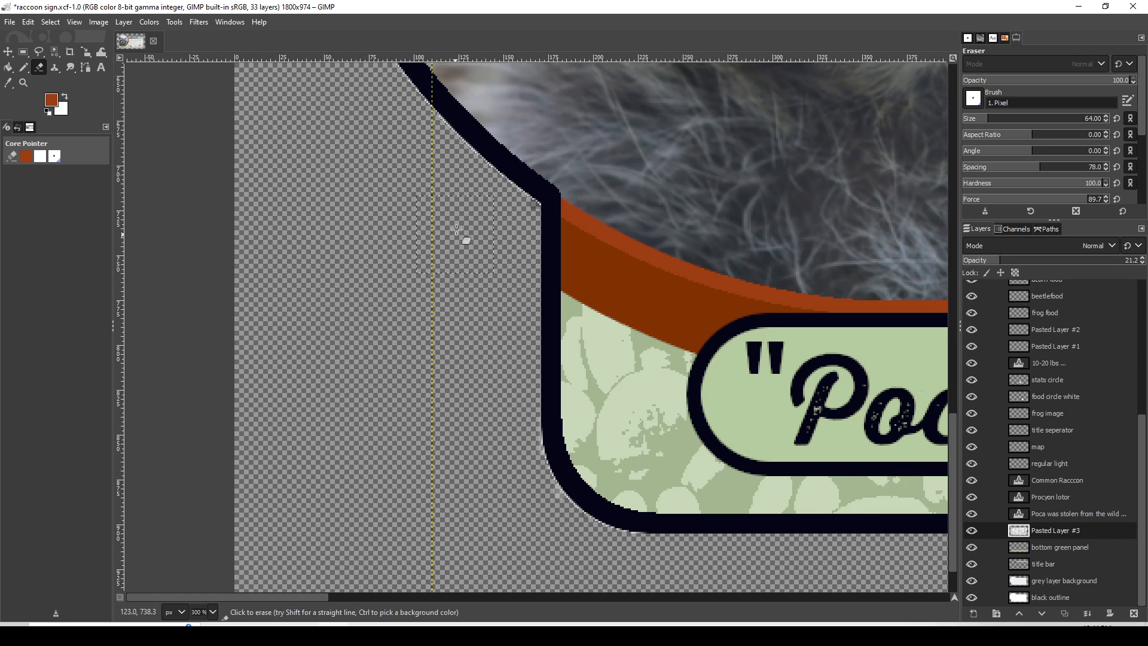
scroll(516, 582, "down", 2)
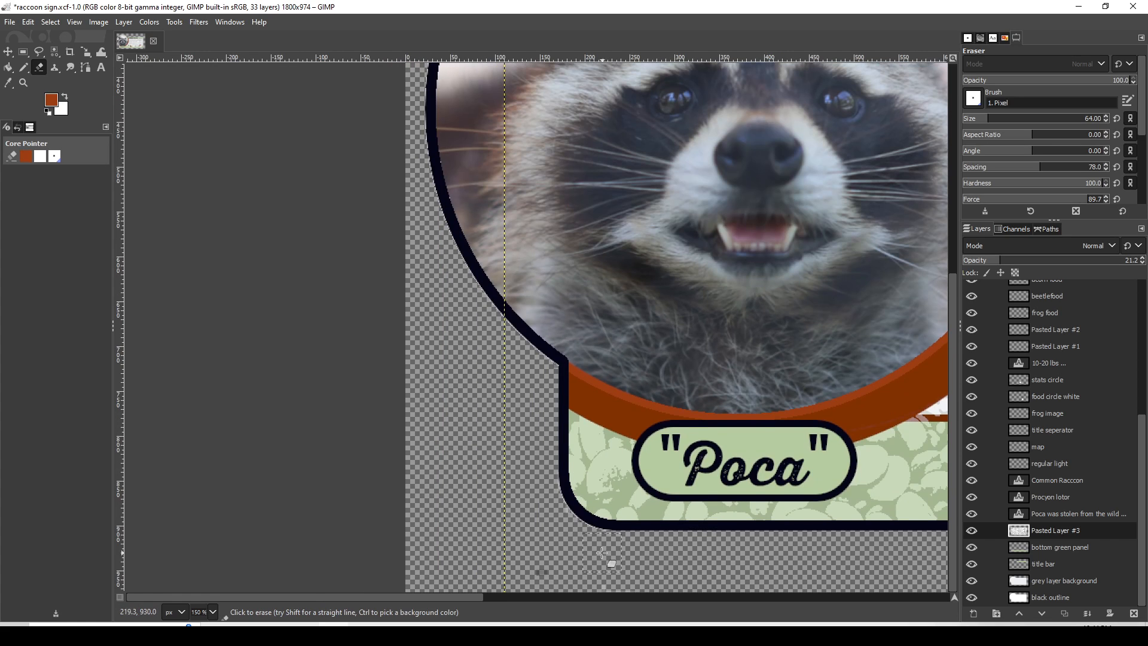
scroll(736, 545, "down", 1)
left_click_drag(787, 541, 0, 398)
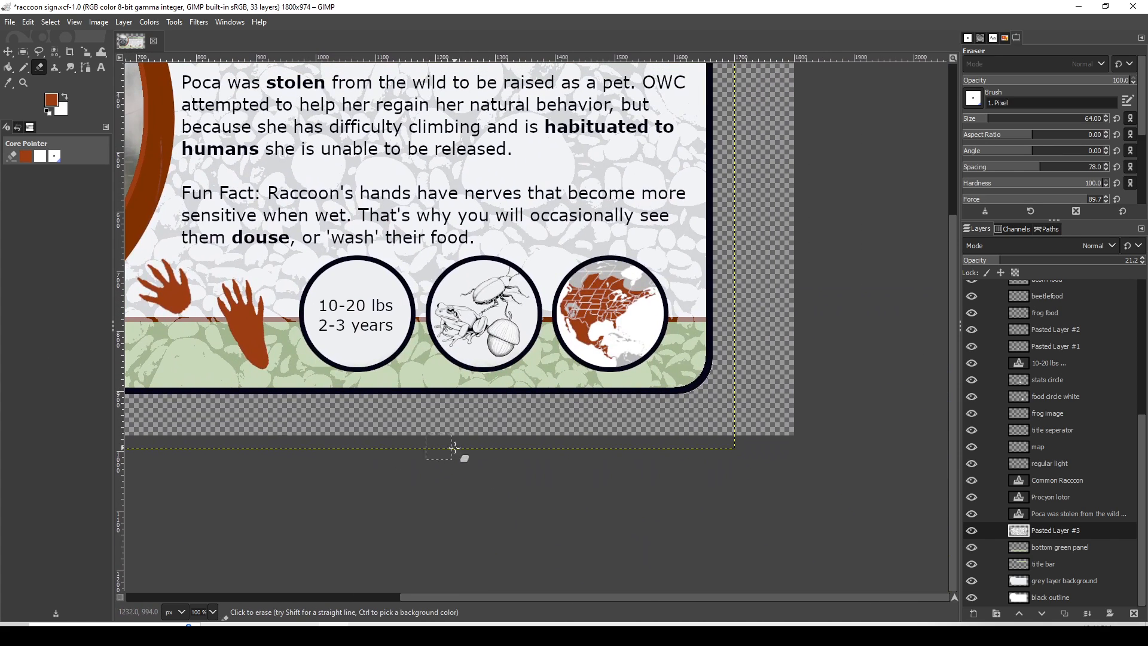
key("ctrl")
scroll(562, 479, "down", 2)
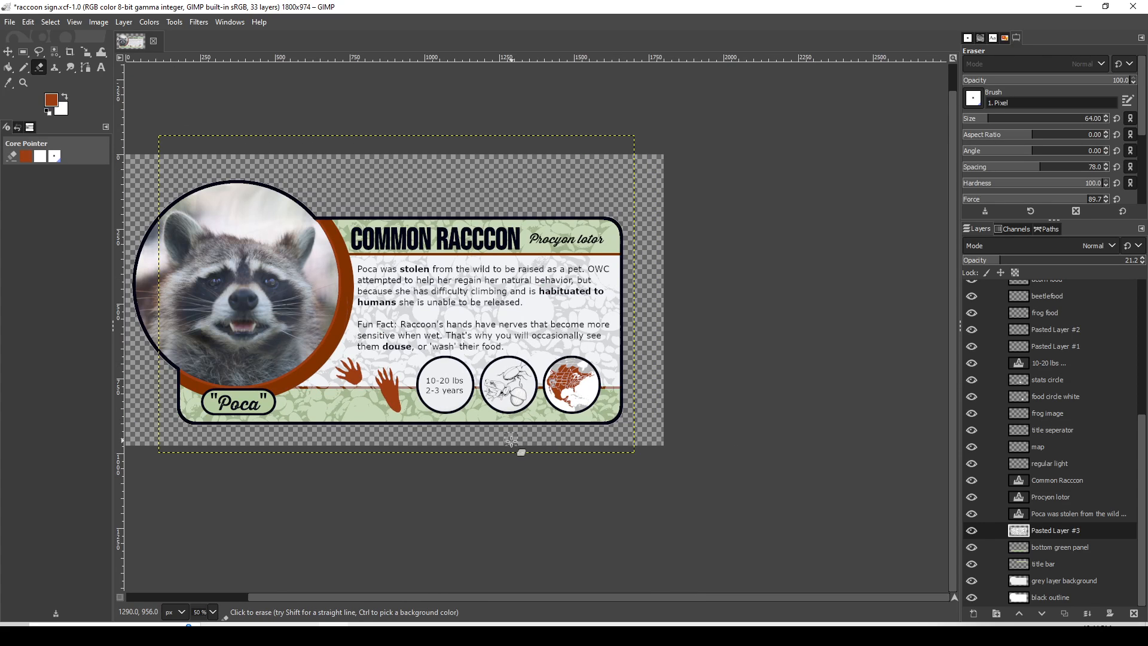